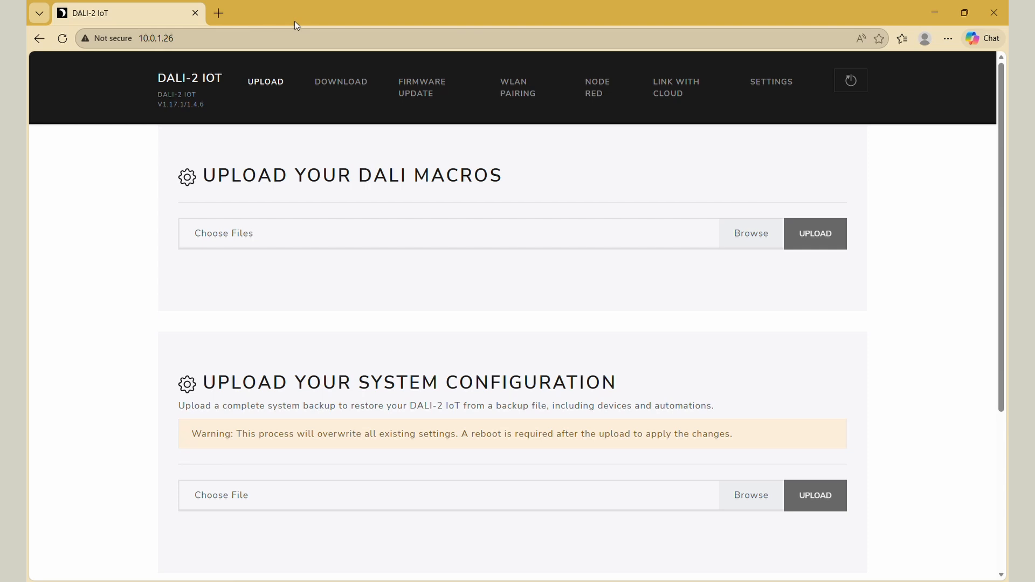
# - Look over the gateway's Node RED and Settings pages and open its API documentation at 10.0.1.26/docs
pyautogui.click(598, 87)
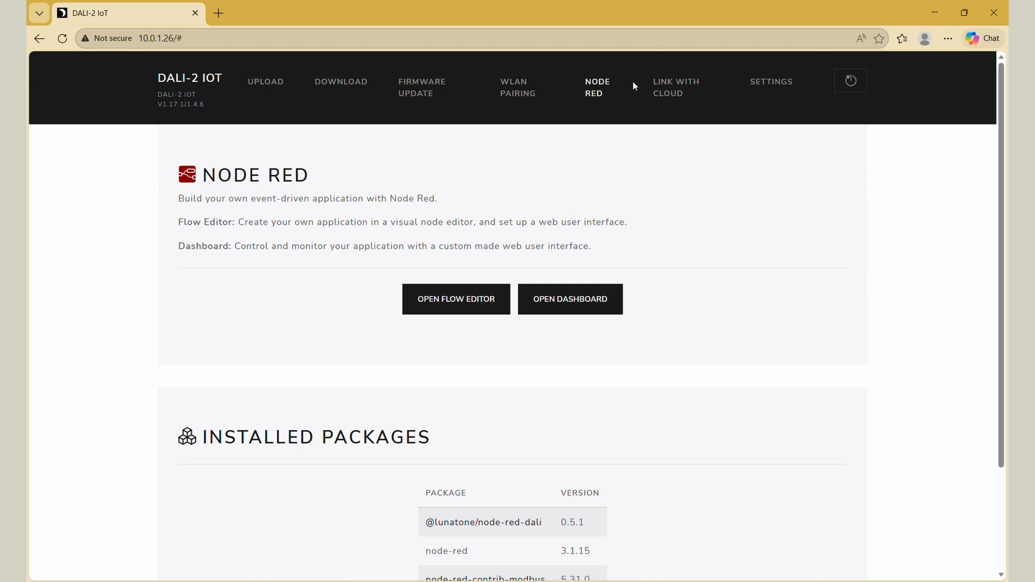
pyautogui.click(760, 82)
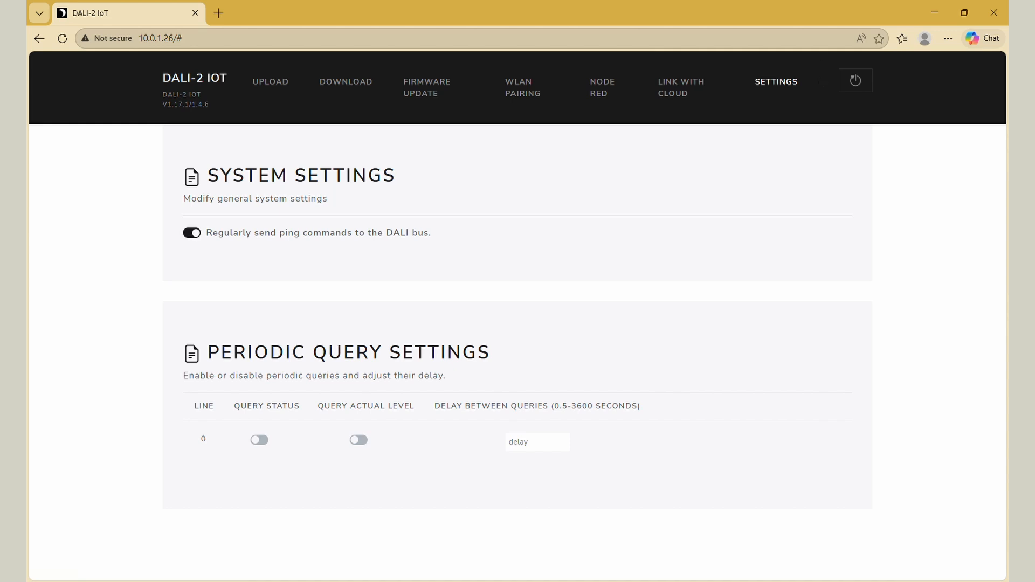
pyautogui.click(279, 40)
pyautogui.write('10.0.1.26/doc')
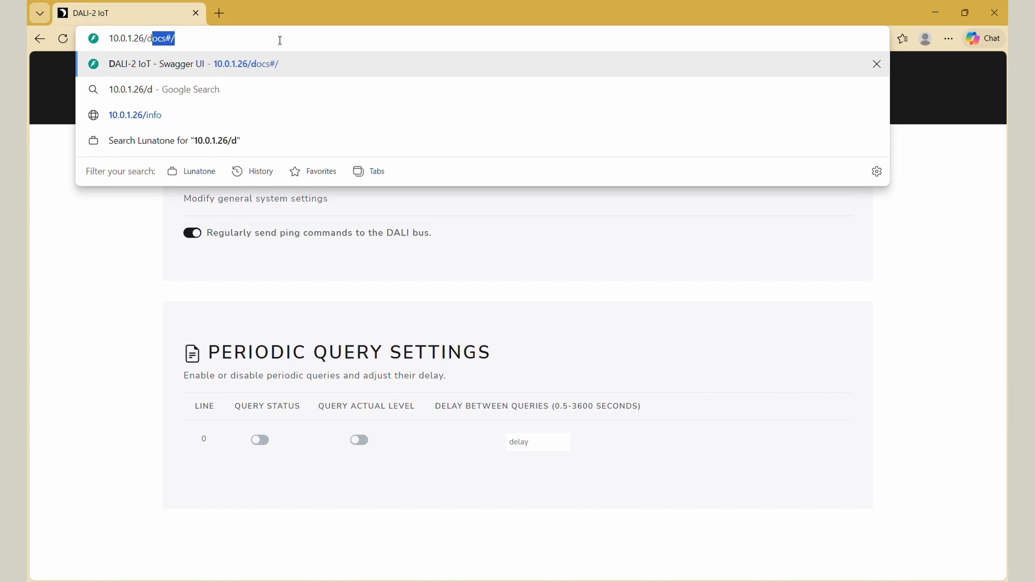
pyautogui.write('s')
pyautogui.press('Return')
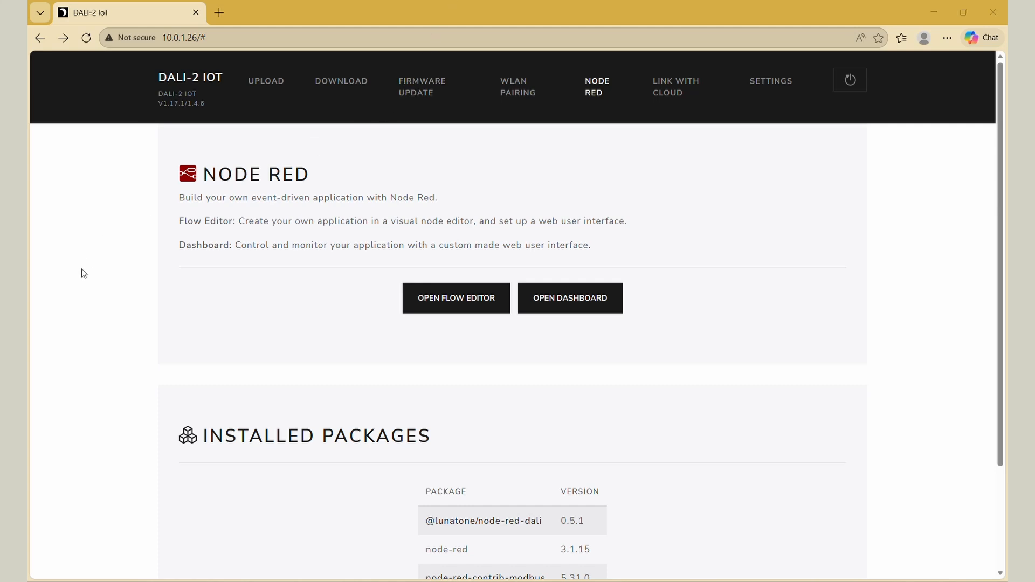
# - Open the Node-RED flow editor of the DALI-2 IoT gateway
pyautogui.click(426, 309)
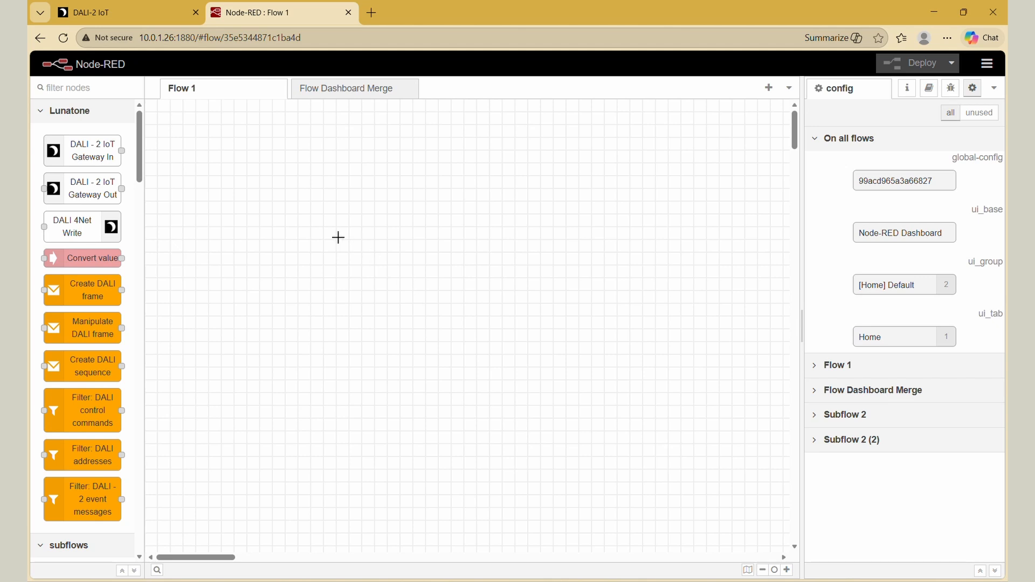
# - Place a DALI-2 IoT Gateway In node and a Create DALI frame node in Flow 1 and wire them together
pyautogui.moveTo(89, 145); pyautogui.dragTo(317, 218)
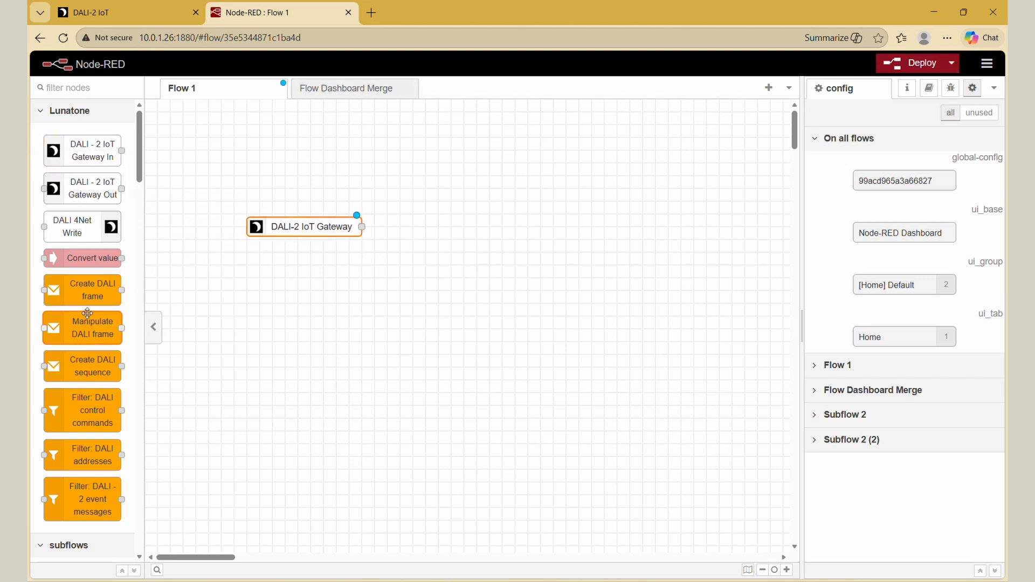
pyautogui.moveTo(88, 299); pyautogui.dragTo(482, 227)
pyautogui.moveTo(361, 226); pyautogui.dragTo(415, 229)
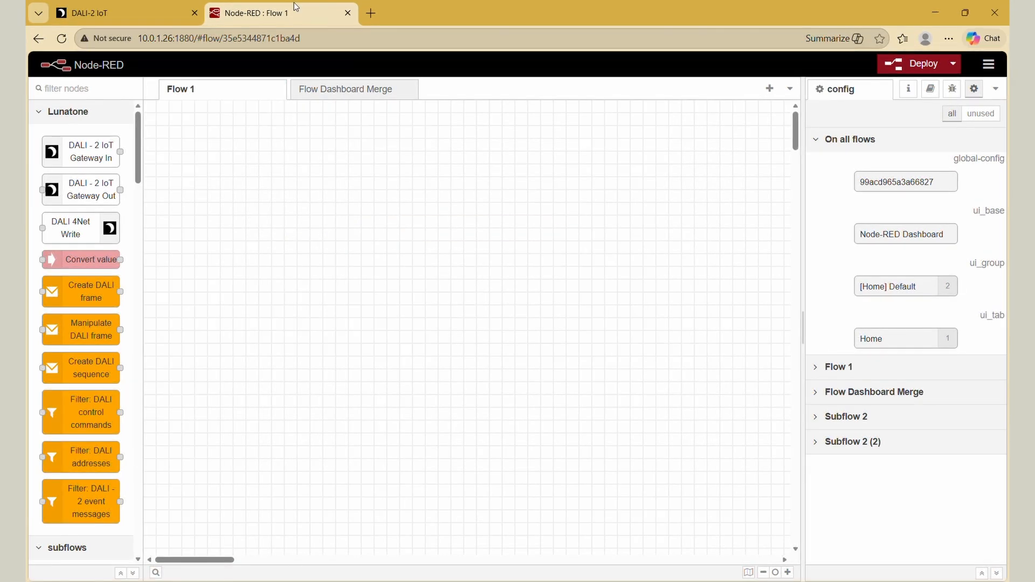
pyautogui.rightClick(228, 156)
pyautogui.moveTo(287, 189)
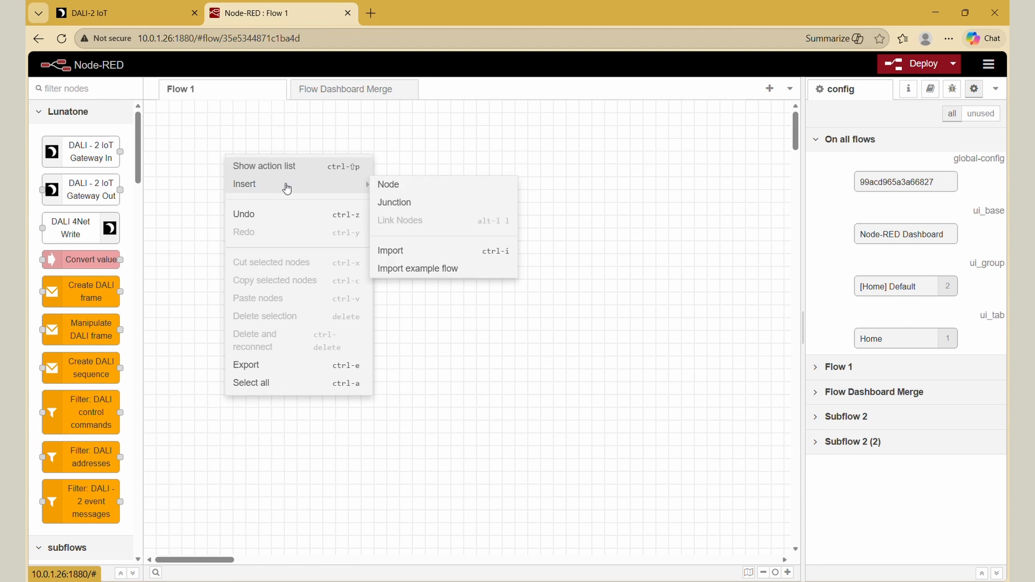
pyautogui.click(411, 272)
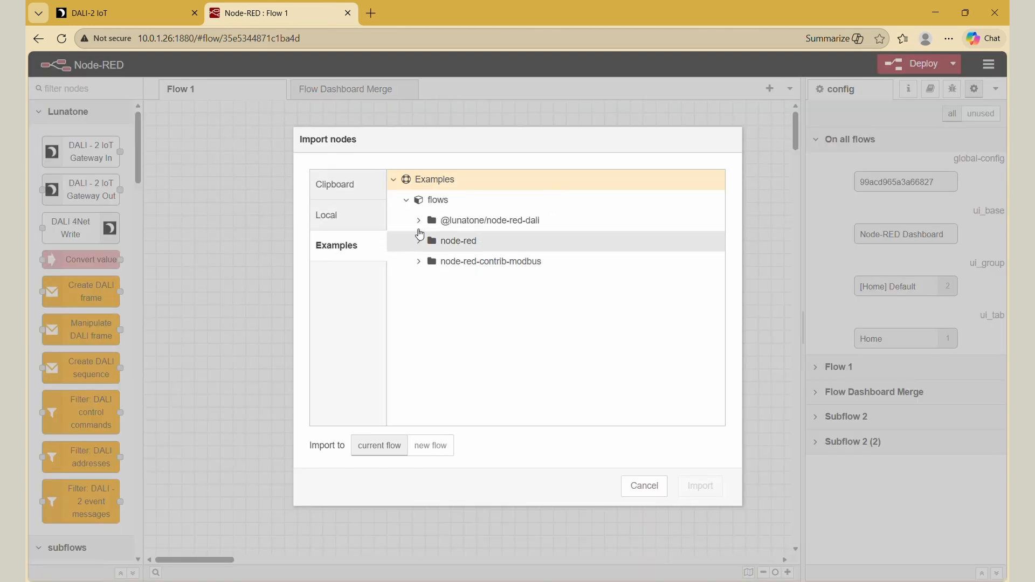
pyautogui.click(419, 220)
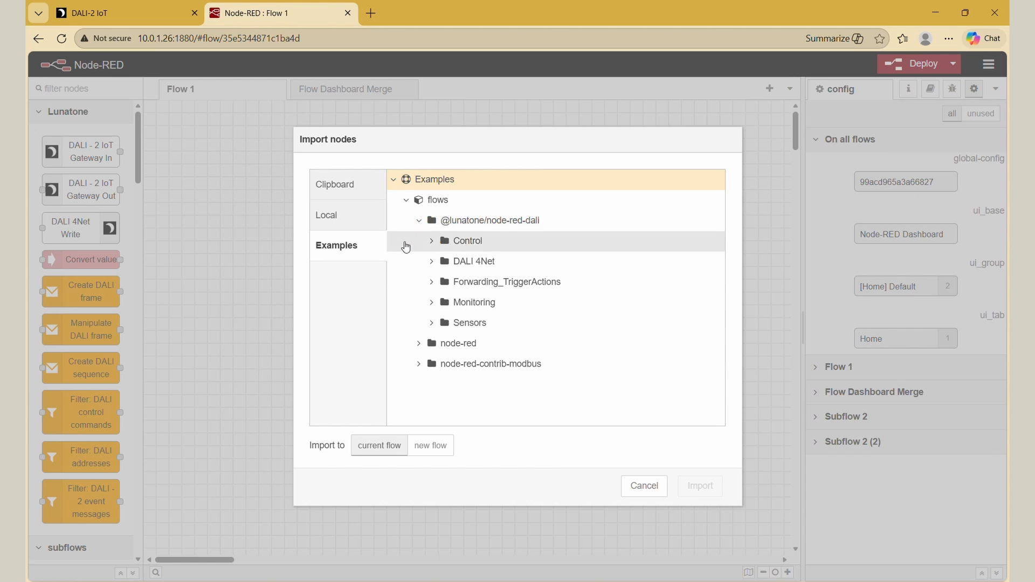
pyautogui.click(429, 241)
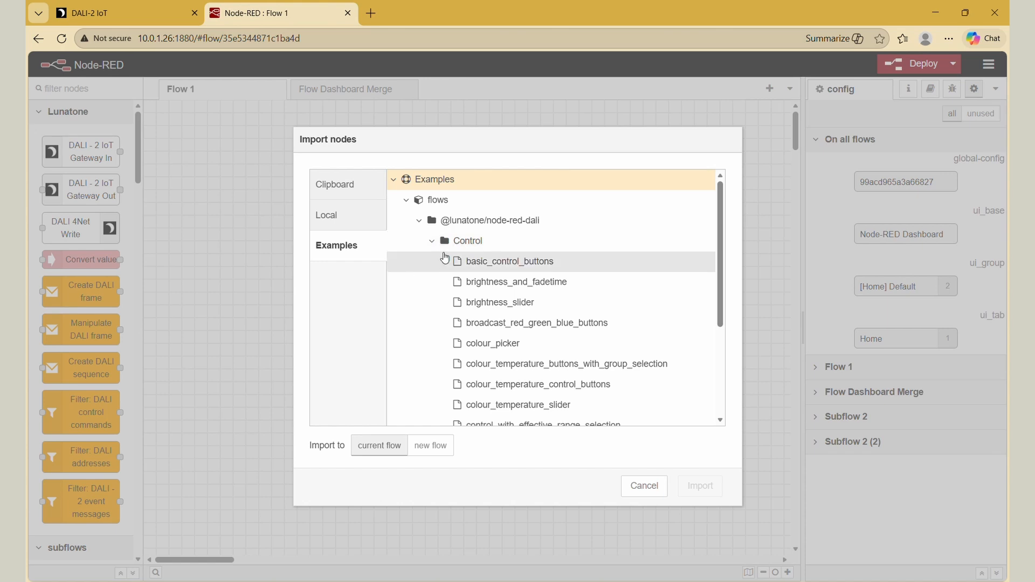
pyautogui.click(476, 267)
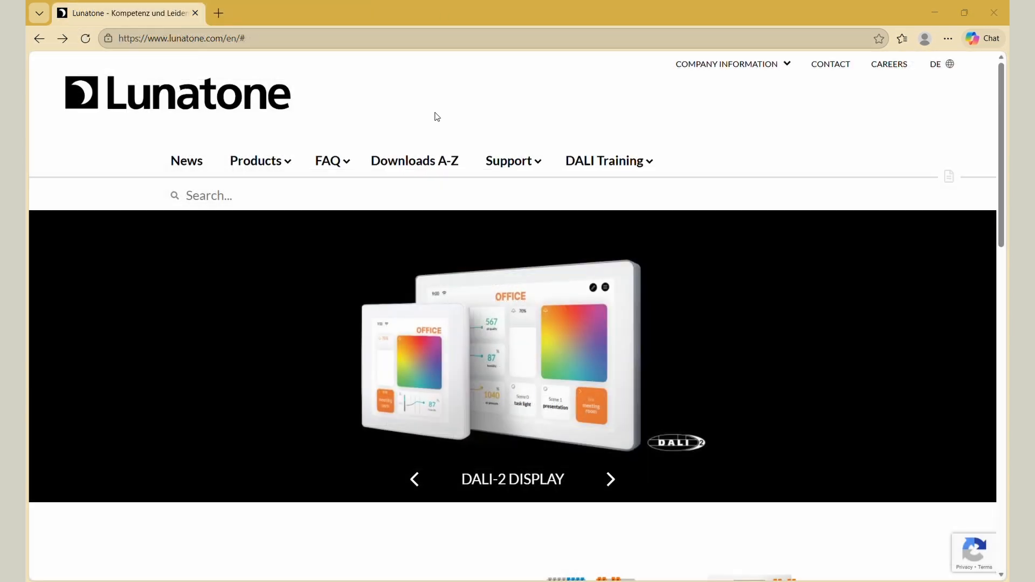
# - Find the DALI-2 IoT Gateway among the interface modules on the Lunatone website and read through its English datasheet
pyautogui.scroll(-6, 589, 357)
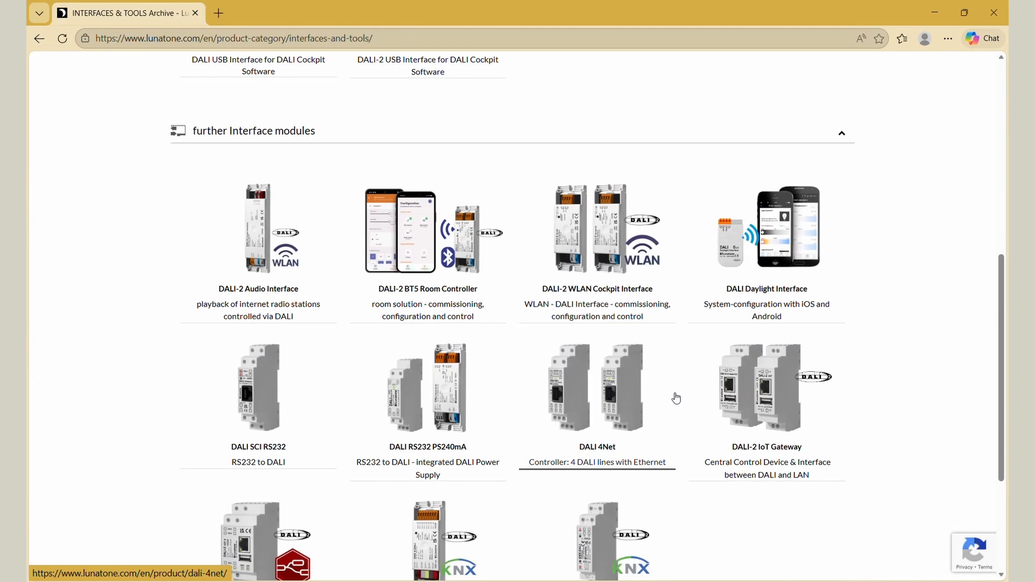
pyautogui.click(752, 402)
pyautogui.click(504, 518)
pyautogui.scroll(-20, 774, 283)
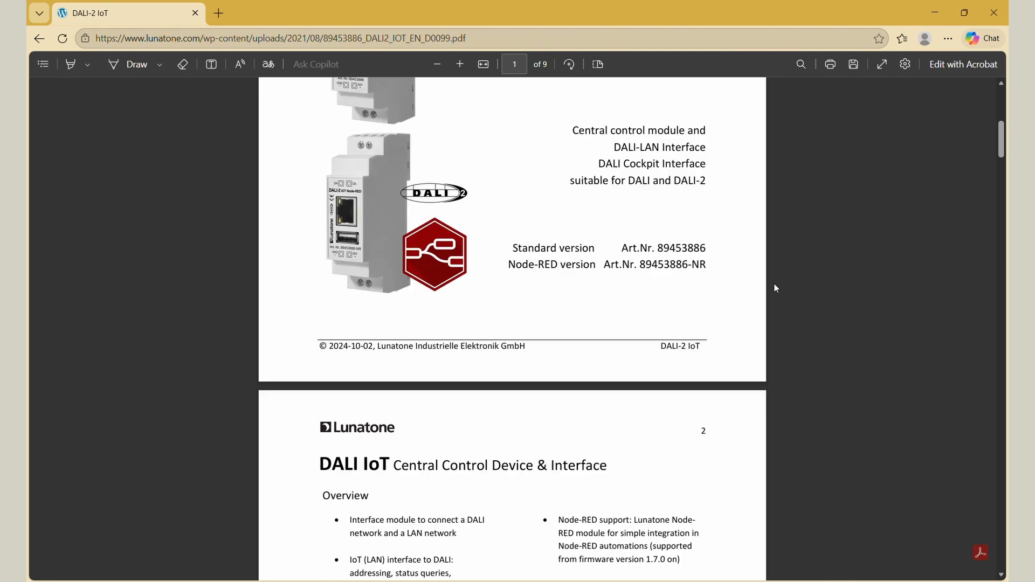
pyautogui.scroll(-15, 774, 283)
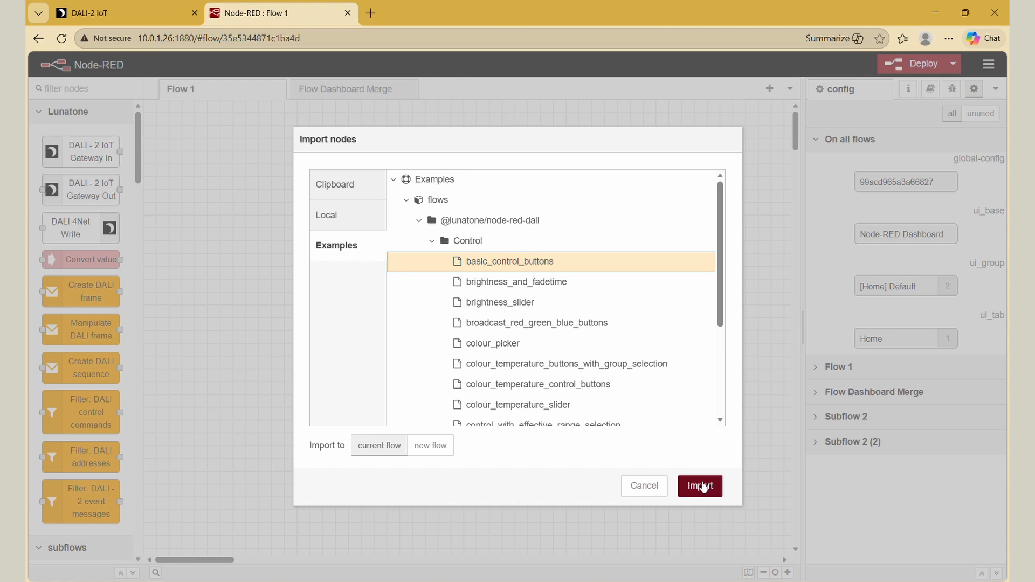
# - Import the selected basic_control_buttons example and show the Basic Control Buttons flow
pyautogui.click(701, 486)
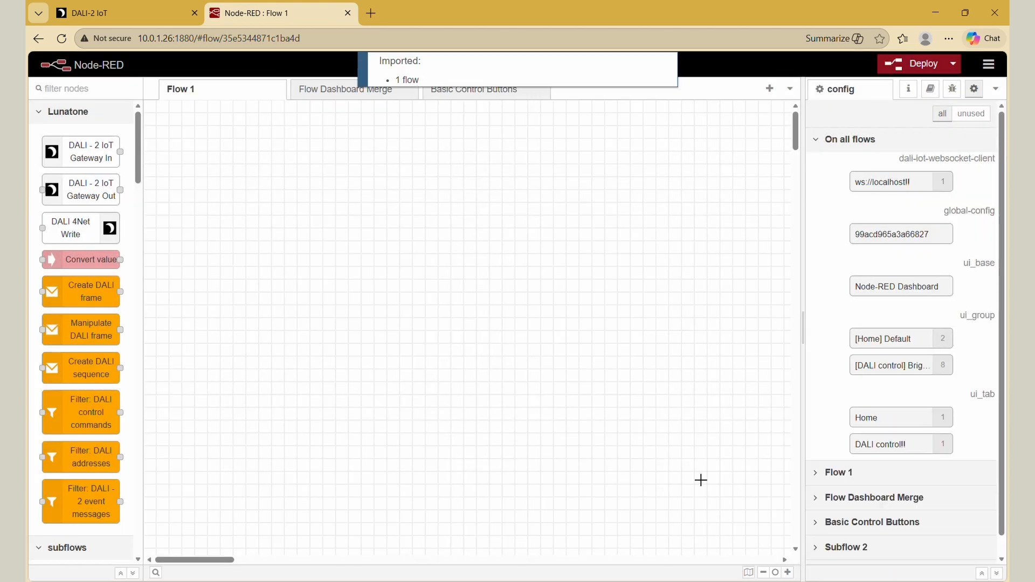
pyautogui.click(477, 99)
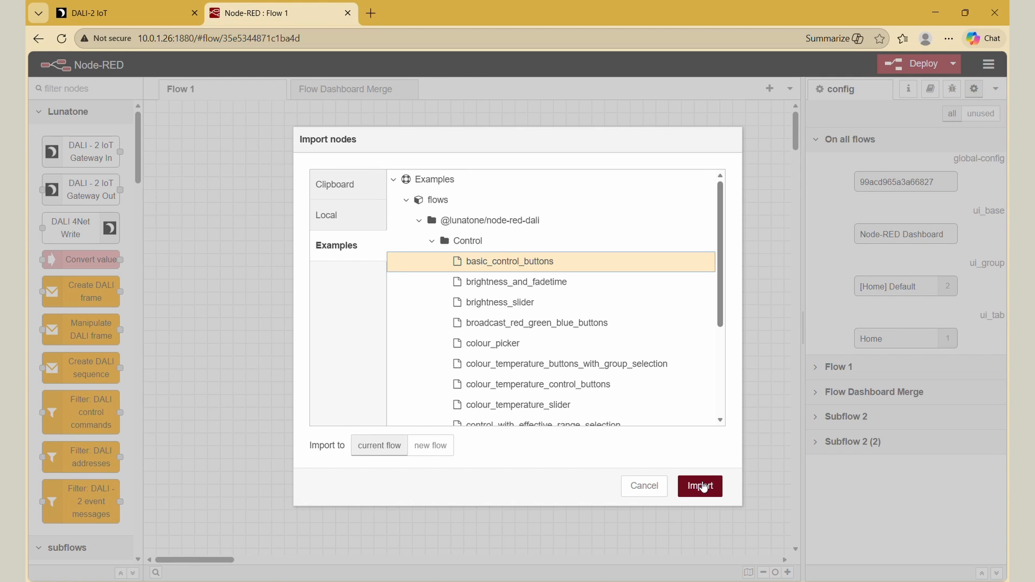
pyautogui.click(700, 486)
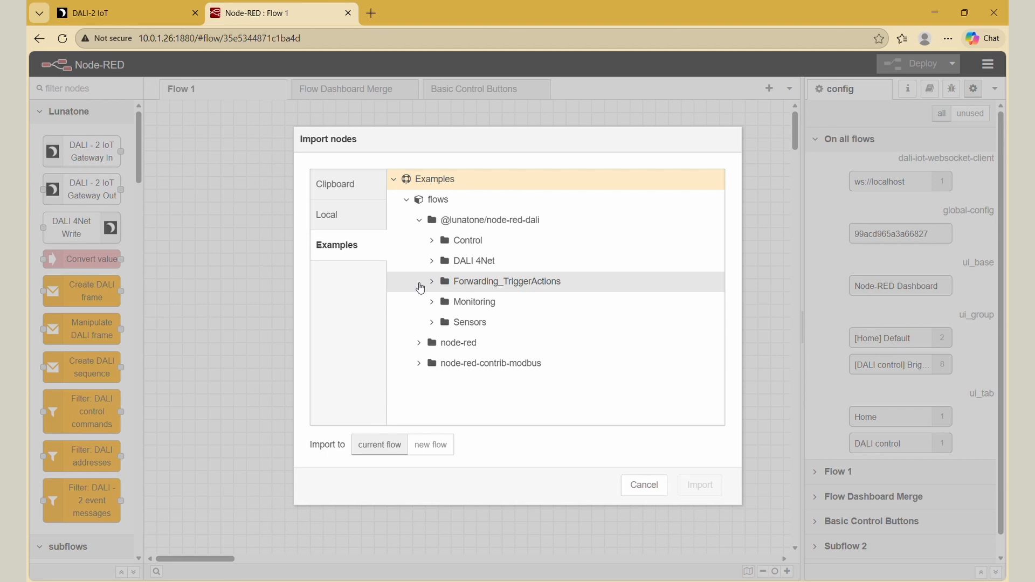
# - Import the Forwarding_and_Filters example from the Forwarding_TriggerActions folder and look across the imported flow
pyautogui.click(432, 283)
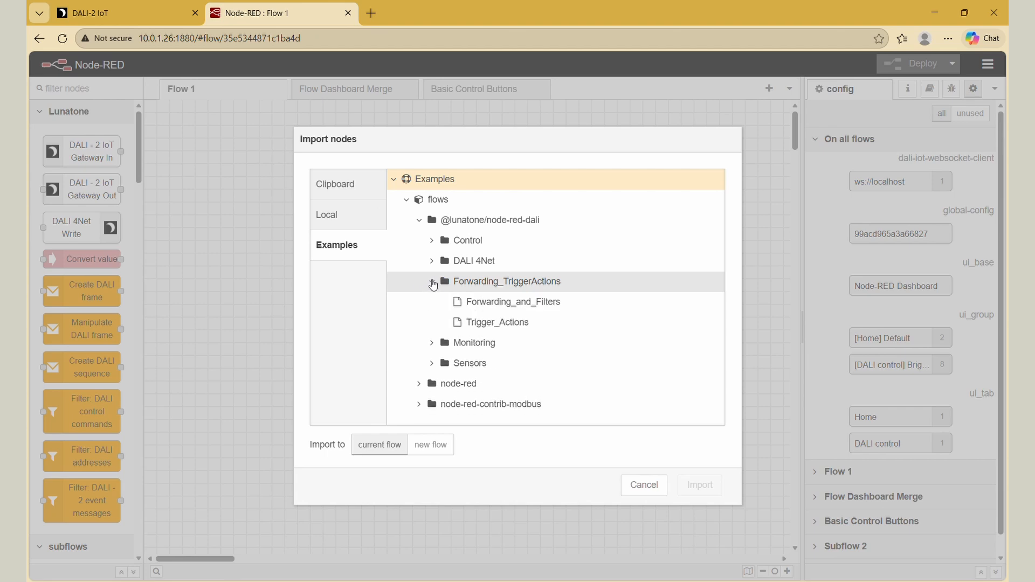
pyautogui.click(512, 302)
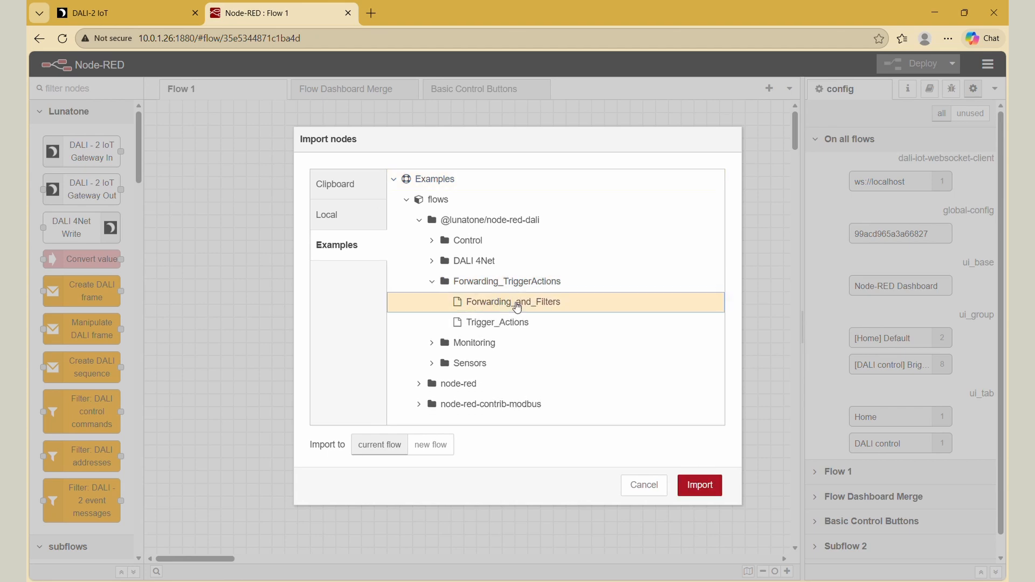
pyautogui.click(715, 487)
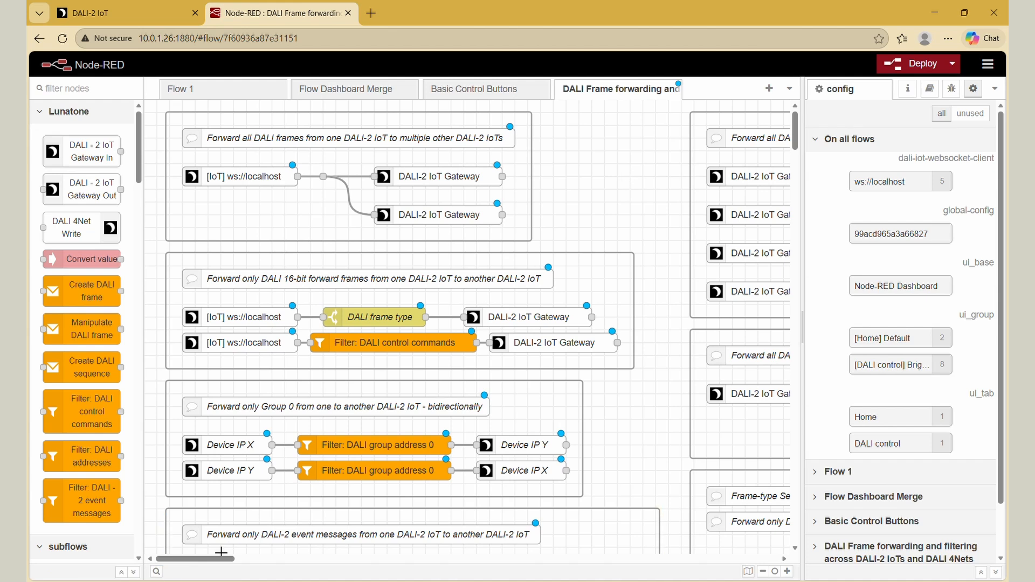
pyautogui.moveTo(216, 560); pyautogui.dragTo(263, 561)
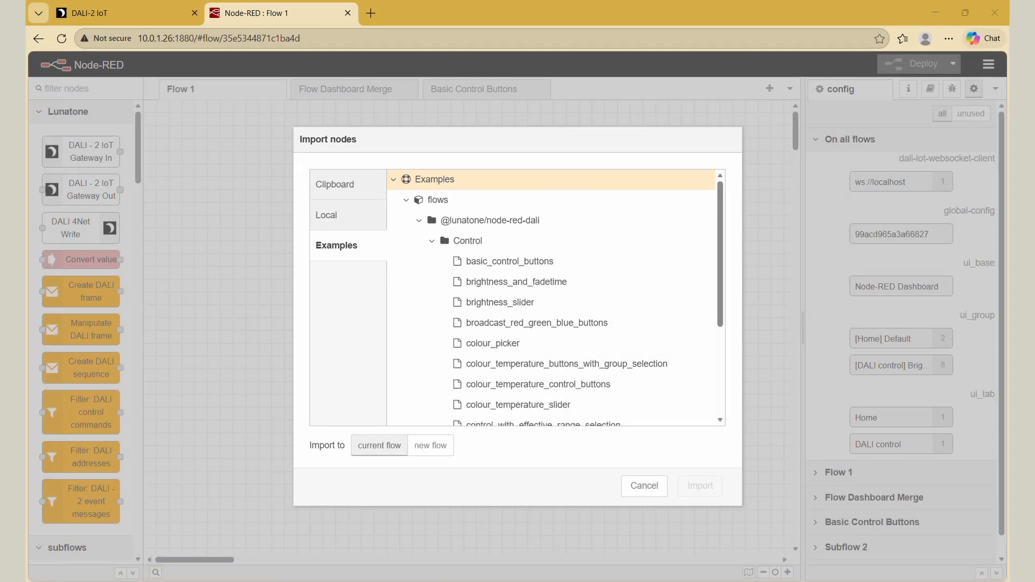
# - Close the example import without importing anything and place a dashboard button node in Flow 1
pyautogui.click(645, 486)
pyautogui.scroll(-10, 70, 159)
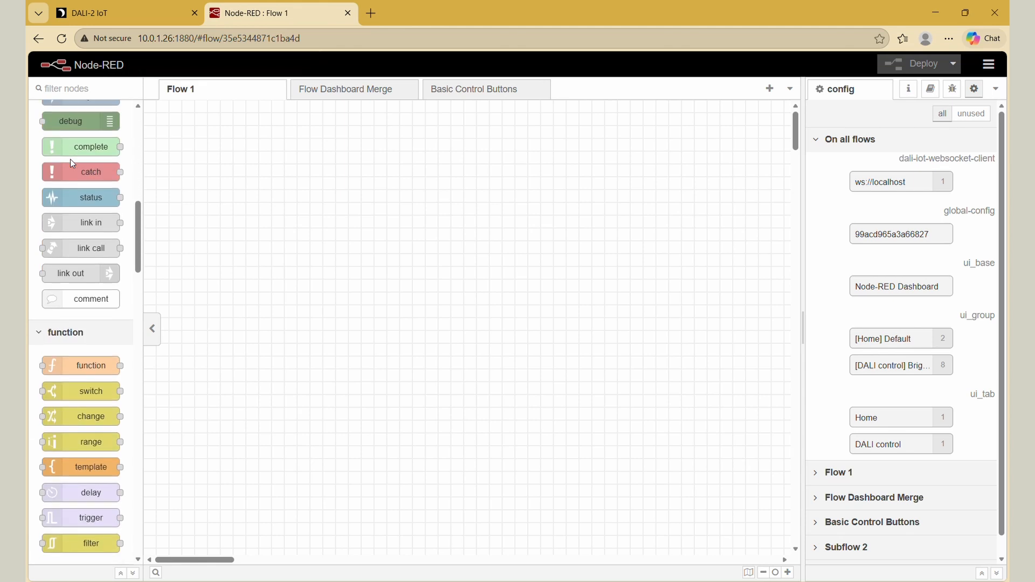
pyautogui.scroll(-20, 70, 160)
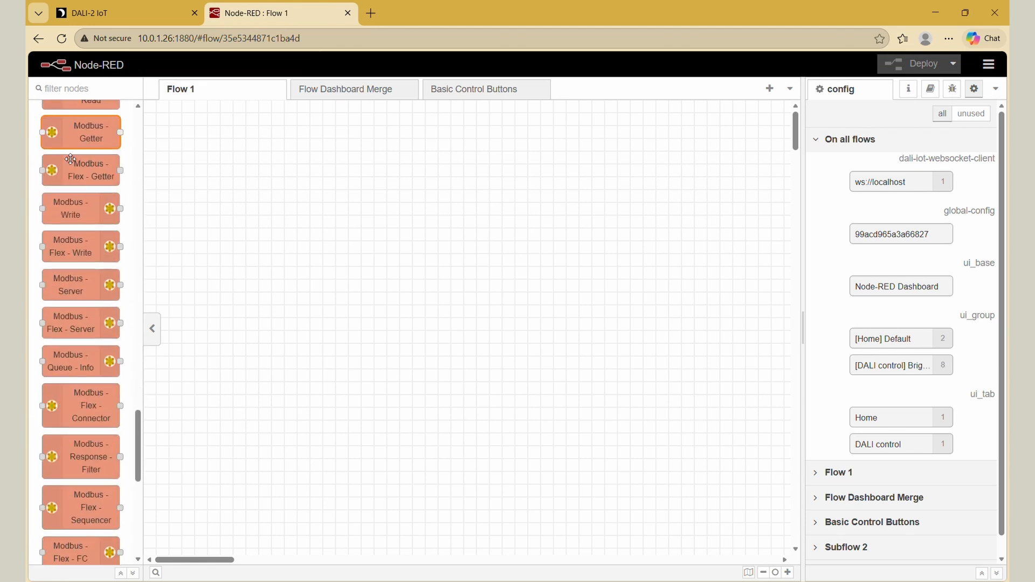
pyautogui.scroll(-5, 70, 160)
pyautogui.moveTo(84, 162); pyautogui.dragTo(318, 217)
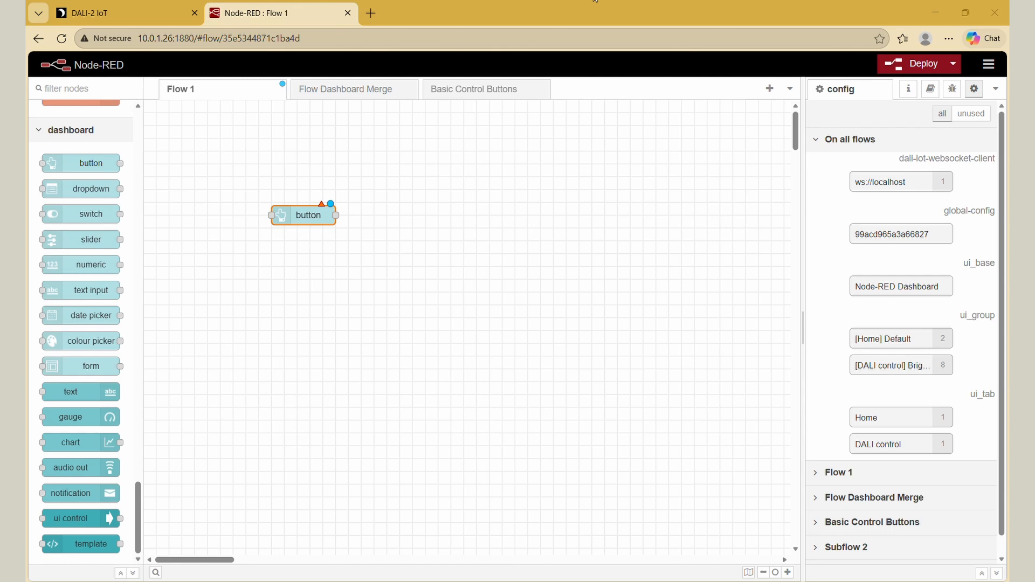
# - Assign the new button node to the dashboard group [DALI control] Brightness control
pyautogui.doubleClick(319, 223)
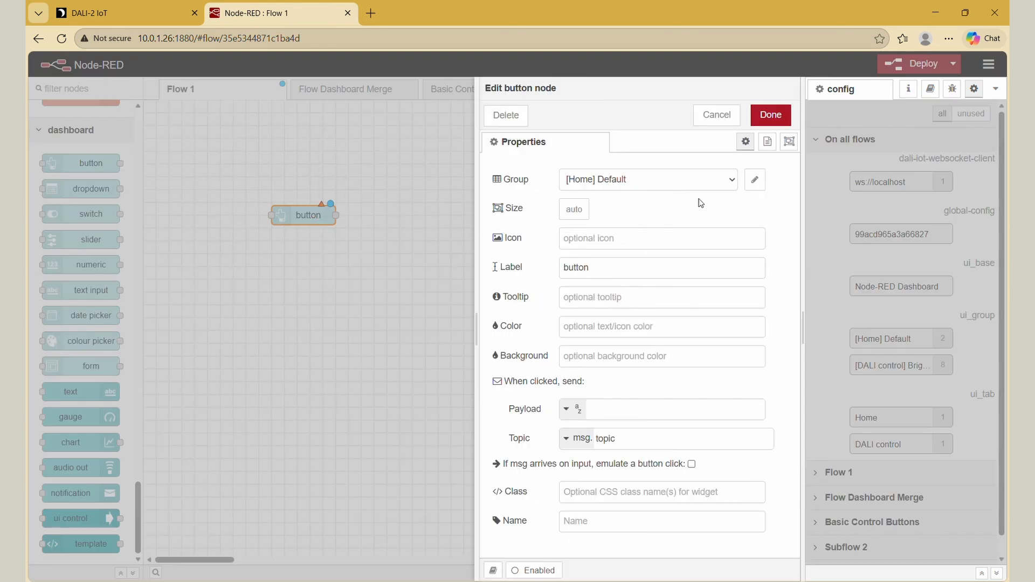
pyautogui.click(732, 182)
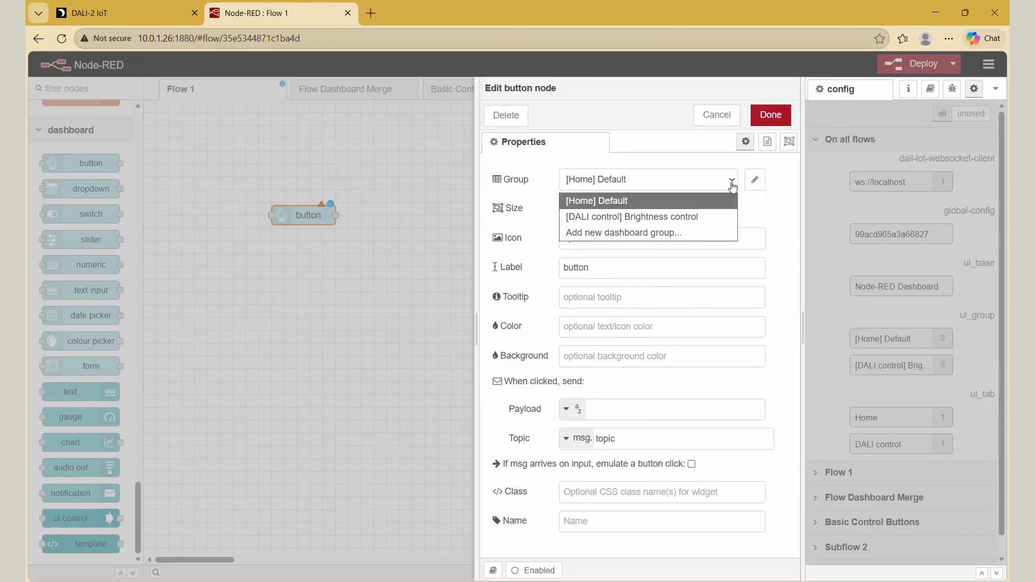
pyautogui.click(707, 217)
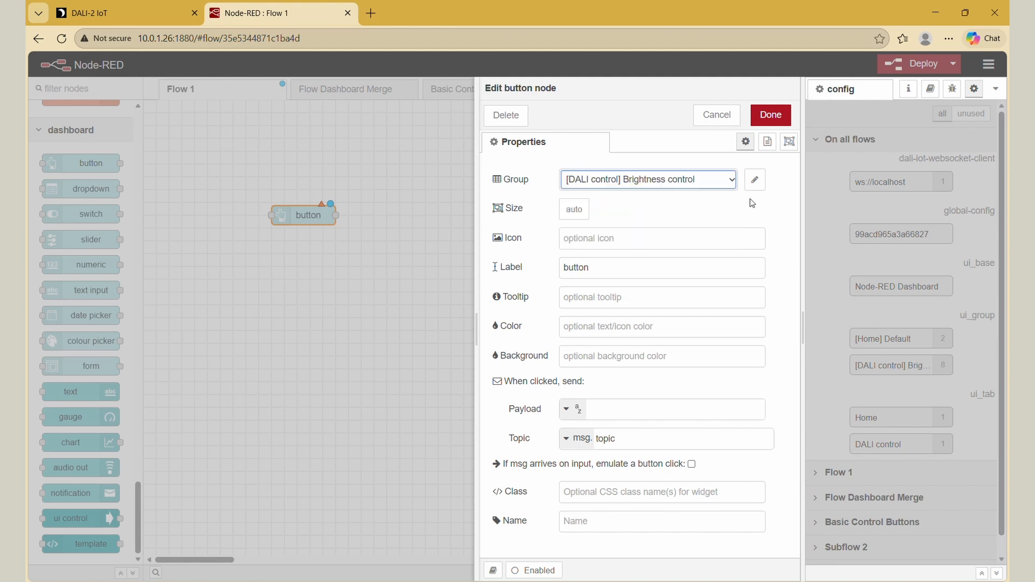
pyautogui.click(771, 115)
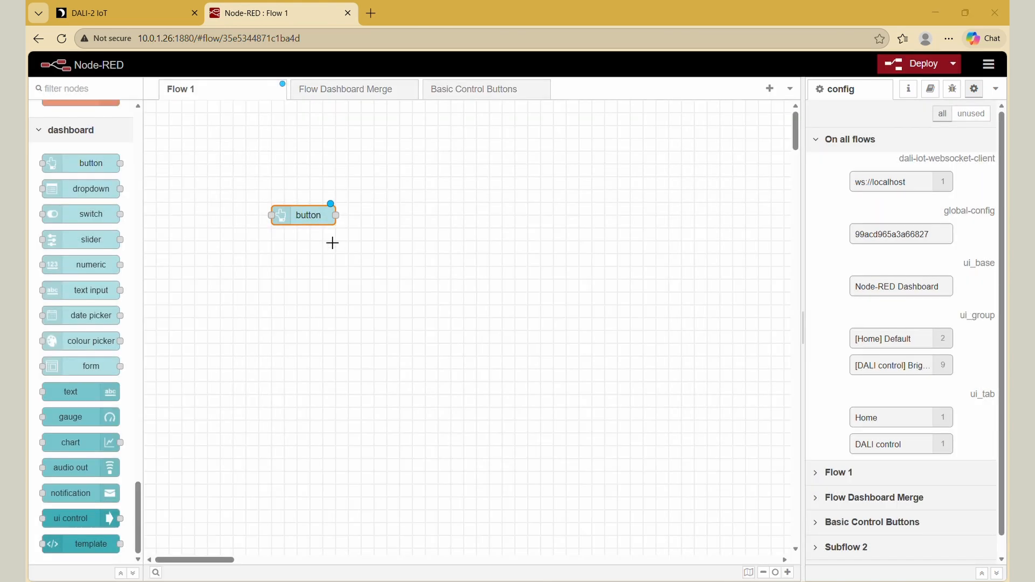
# - Change the button node's label to "Group 0 - 50%" and save its properties
pyautogui.doubleClick(314, 222)
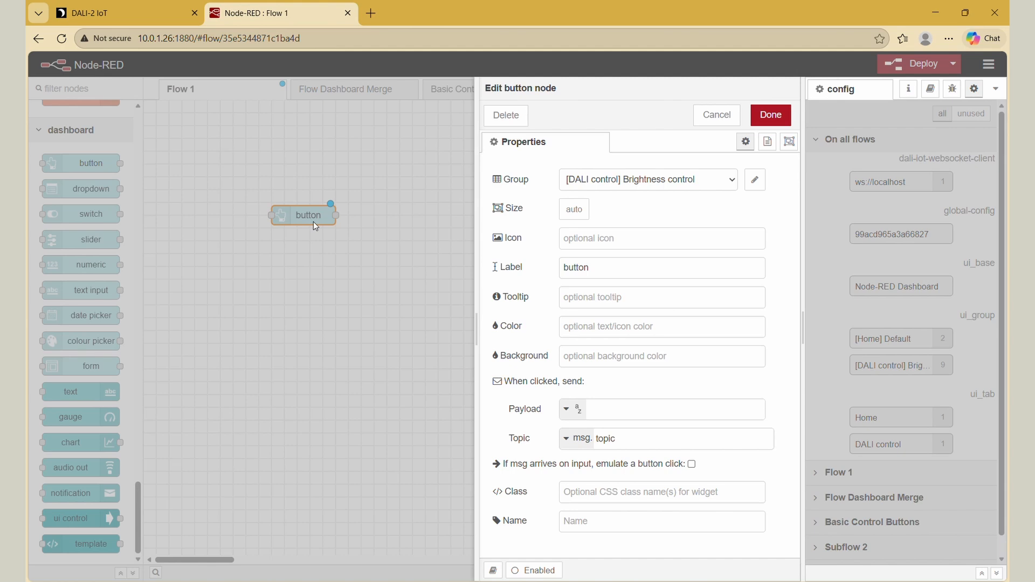
pyautogui.moveTo(673, 267); pyautogui.dragTo(487, 270)
pyautogui.write('G')
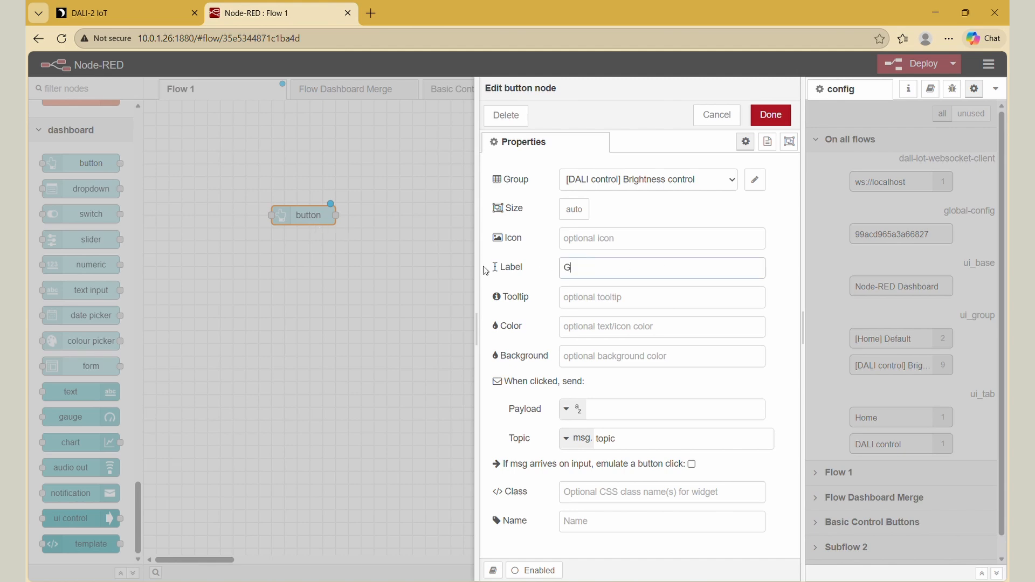
pyautogui.write('roup 0 - 50%')
pyautogui.click(761, 117)
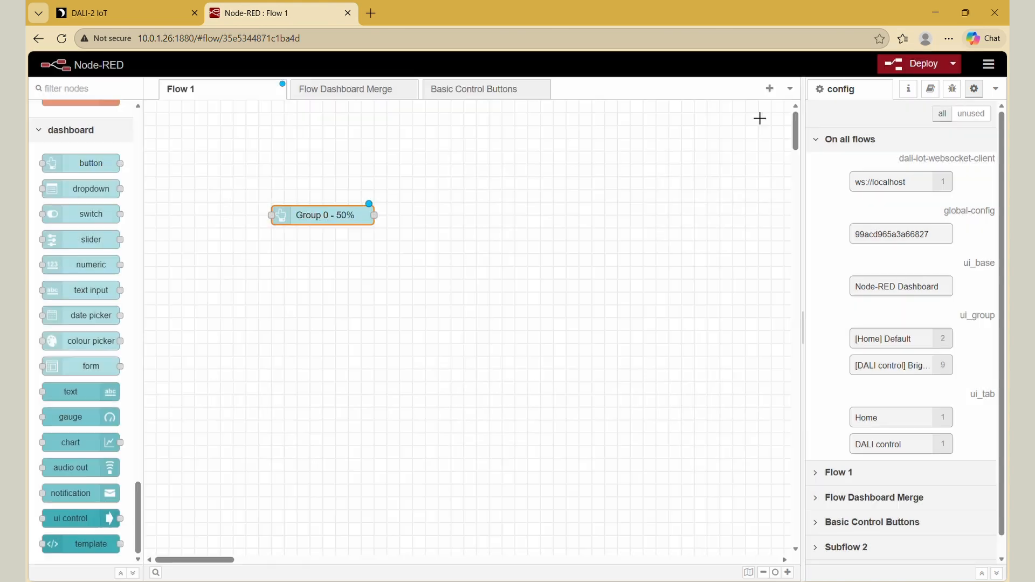
# - In the dashboard layout, move the Group 0 - 50% widget to the end of the Brightness control group under DALI control
pyautogui.click(994, 90)
pyautogui.click(915, 198)
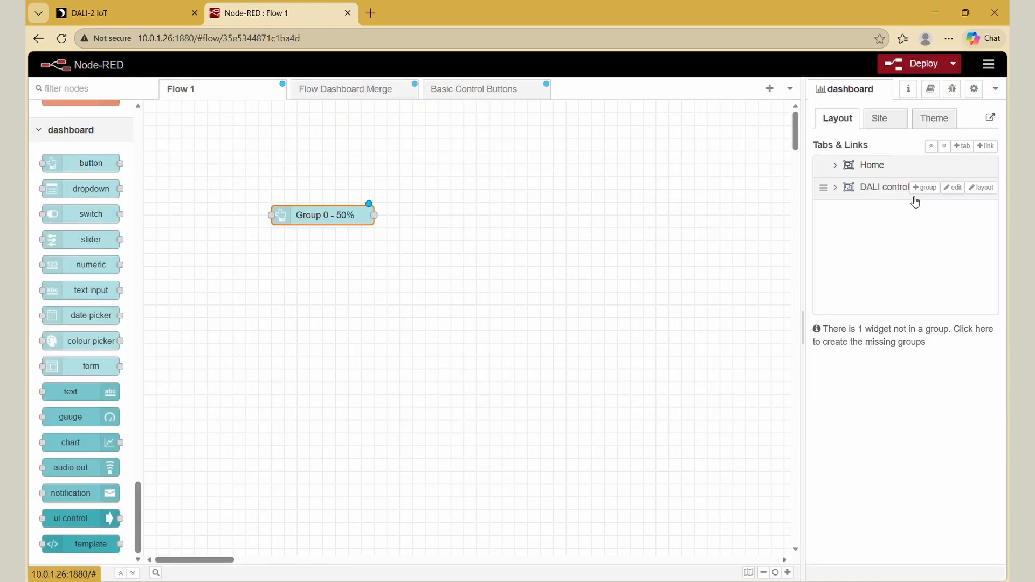
pyautogui.click(835, 187)
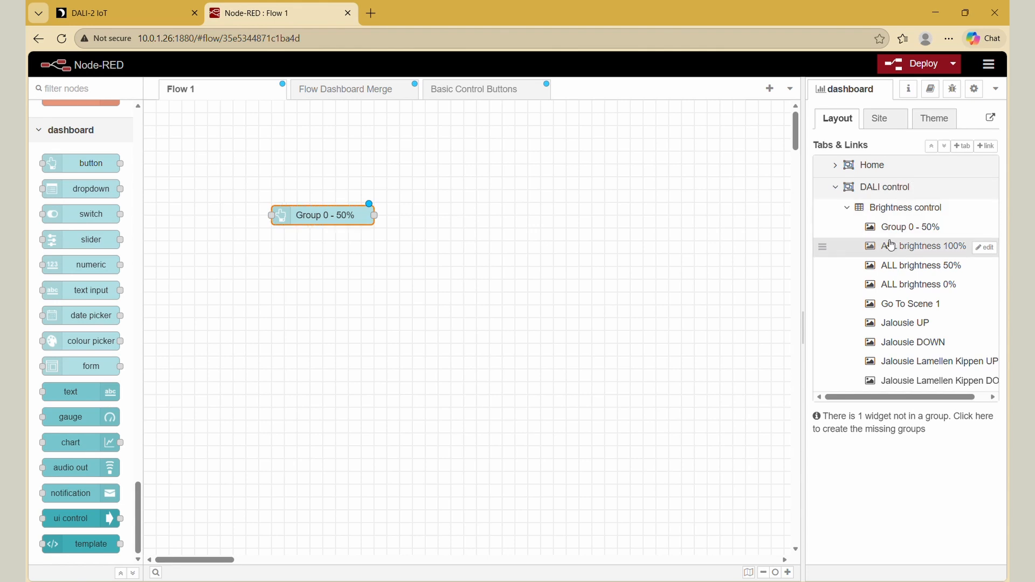
pyautogui.moveTo(890, 227); pyautogui.dragTo(897, 385)
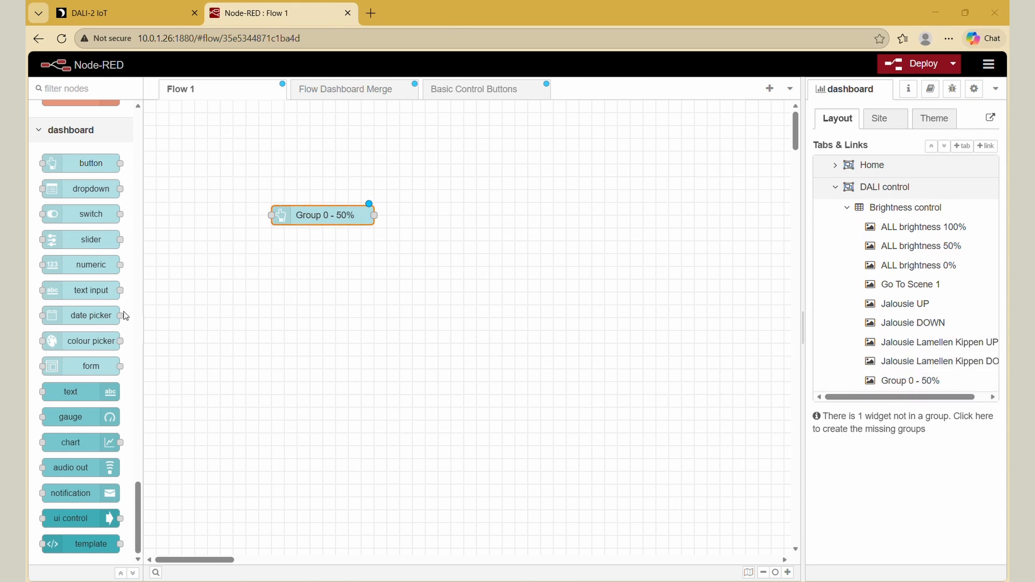
# - Place a Lunatone Create DALI frame node in Flow 1, just after the Group 0 - 50% button node
pyautogui.scroll(1, 100, 307)
pyautogui.scroll(15, 100, 307)
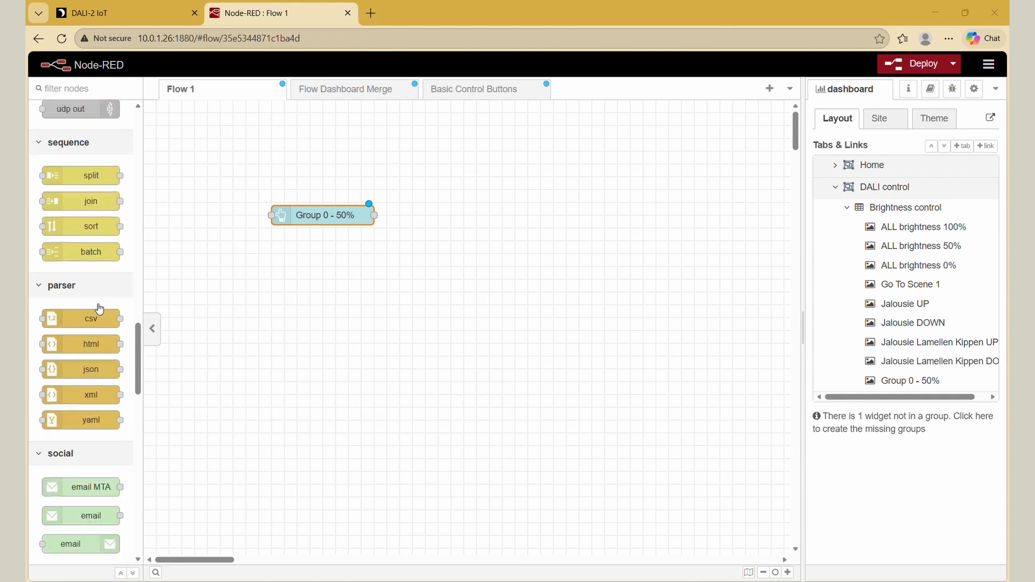
pyautogui.scroll(15, 99, 306)
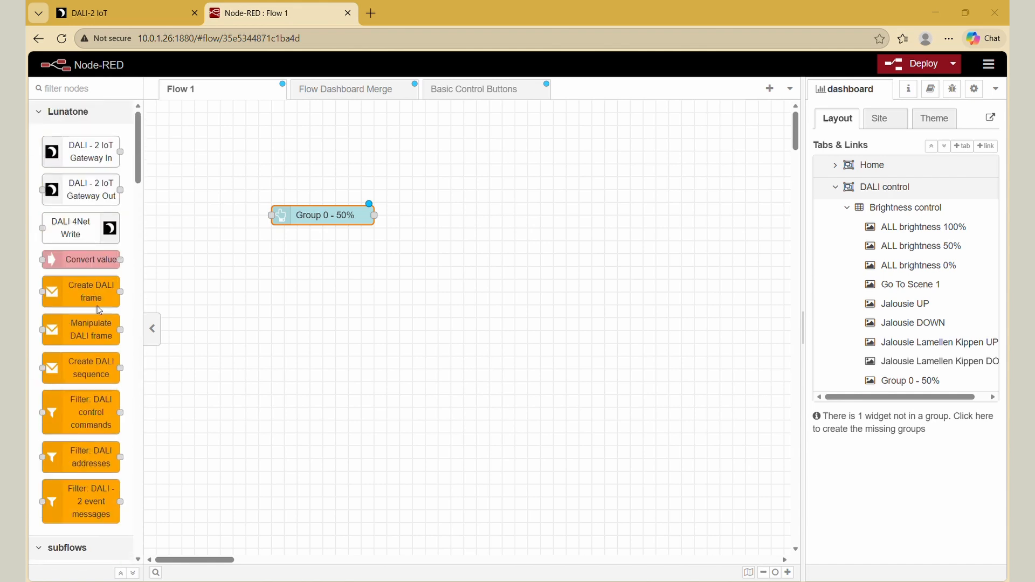
pyautogui.moveTo(97, 301); pyautogui.dragTo(478, 215)
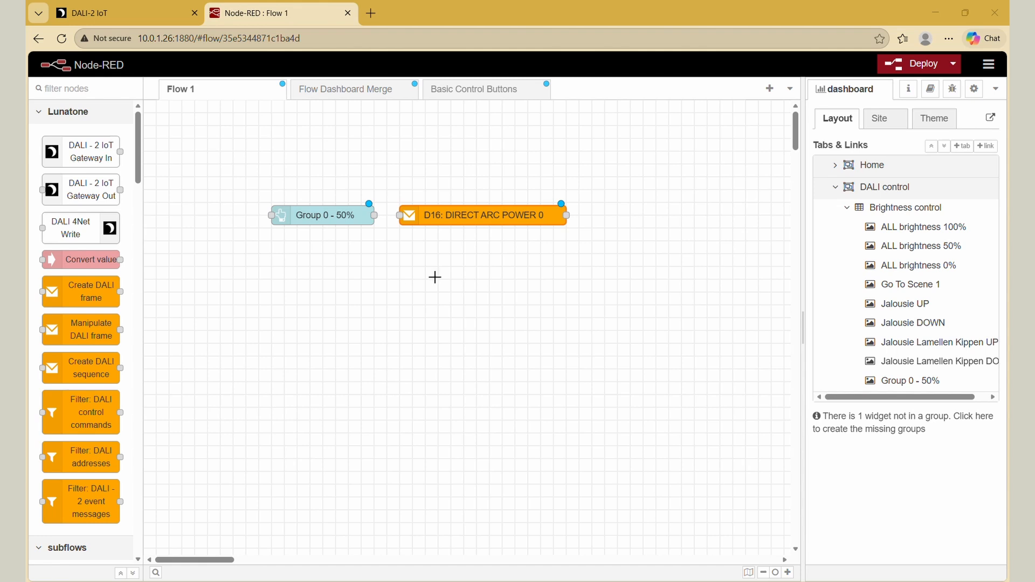
# - Configure the Create DALI frame node to send DIRECT ARC POWER with its DALI data set to 50 percent
pyautogui.doubleClick(526, 220)
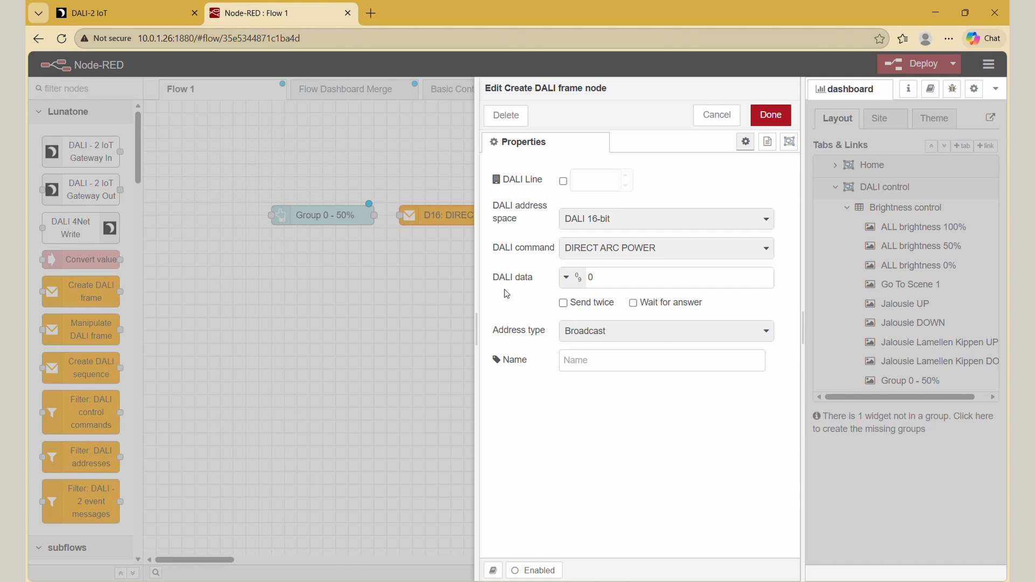
pyautogui.click(766, 247)
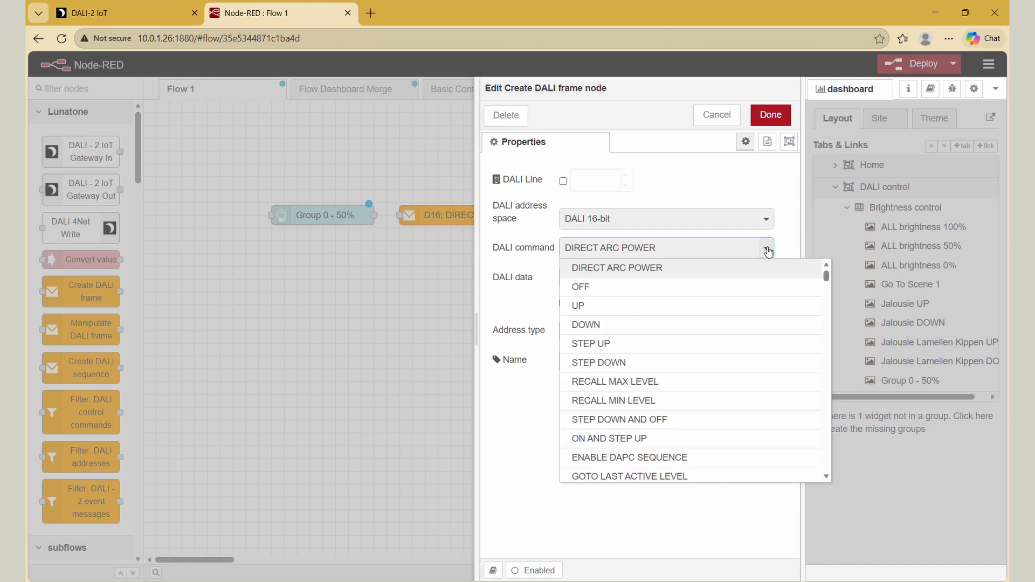
pyautogui.scroll(-2, 764, 319)
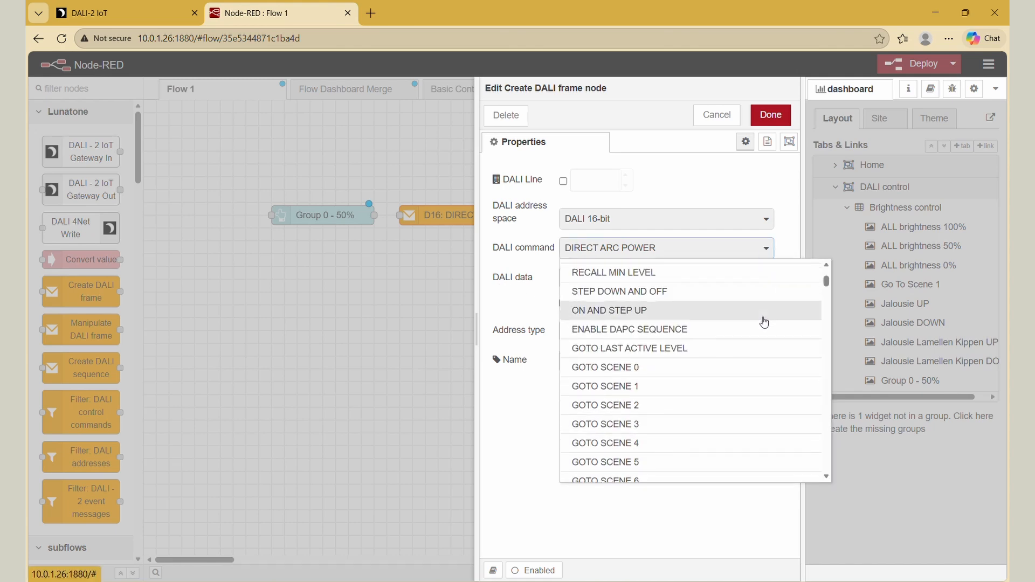
pyautogui.scroll(2, 764, 319)
pyautogui.click(770, 253)
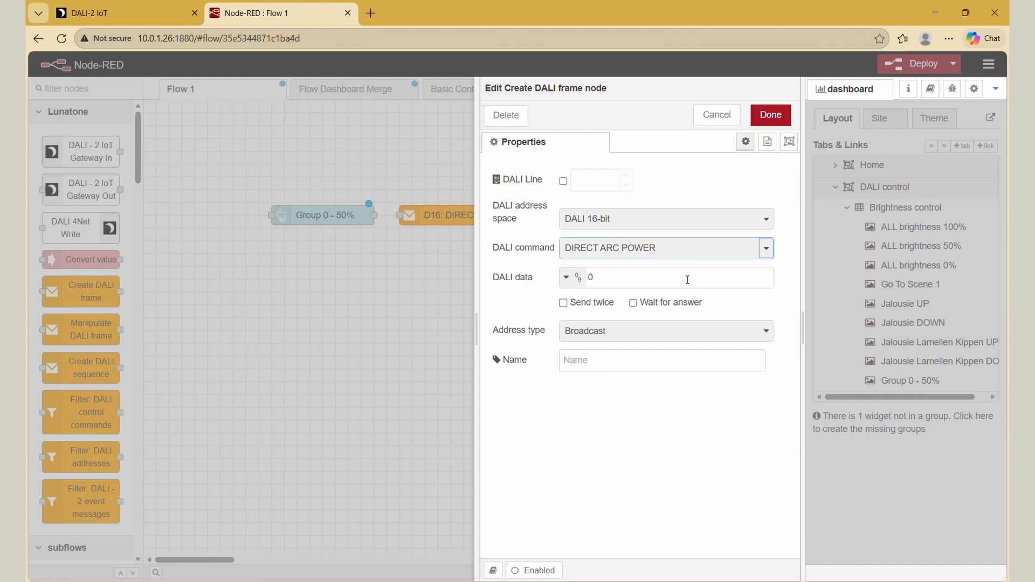
pyautogui.click(579, 278)
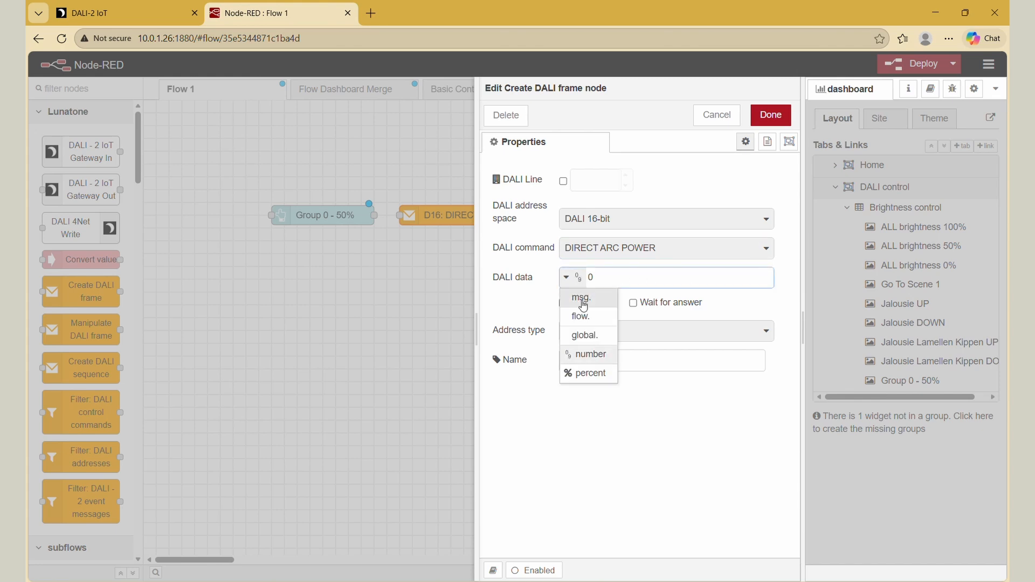
pyautogui.click(589, 379)
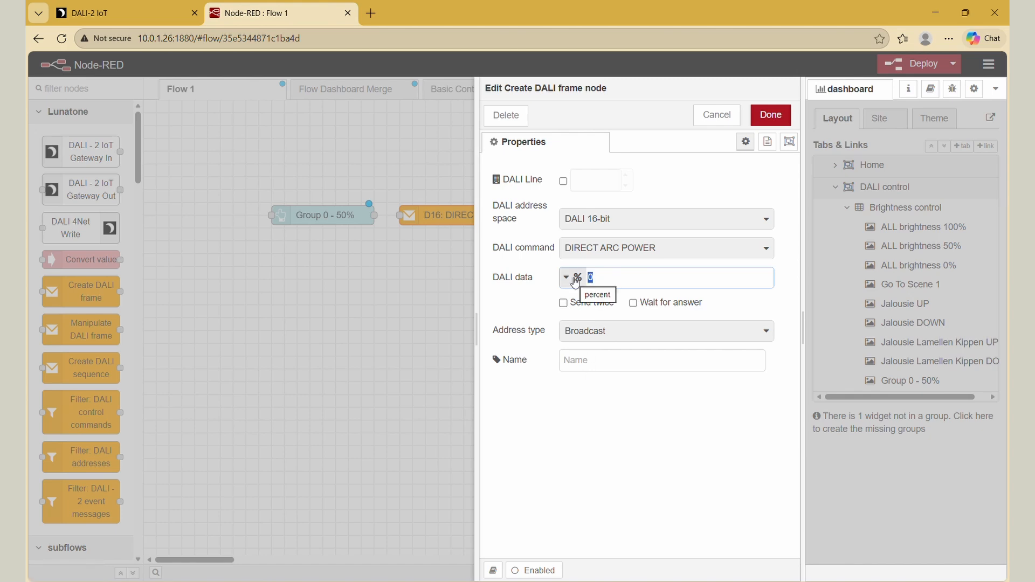
pyautogui.write('50')
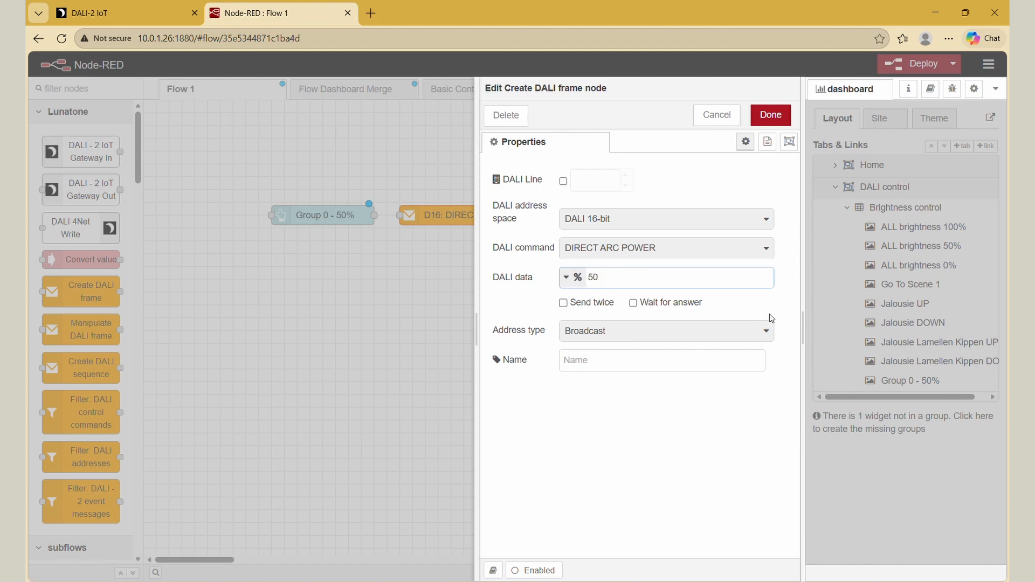
# - Set the DALI frame node's address type to Group and save its properties
pyautogui.click(762, 330)
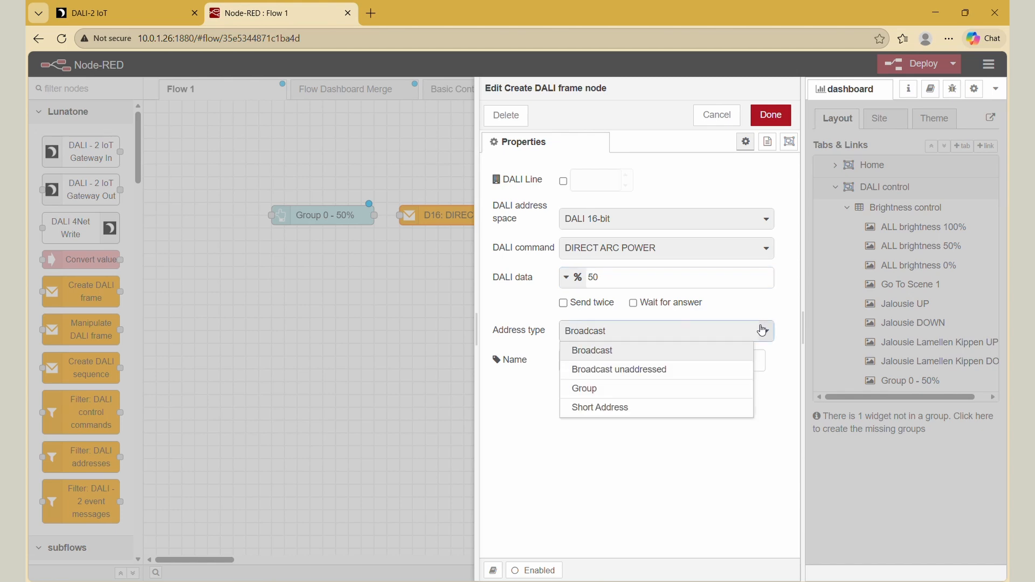
pyautogui.click(669, 389)
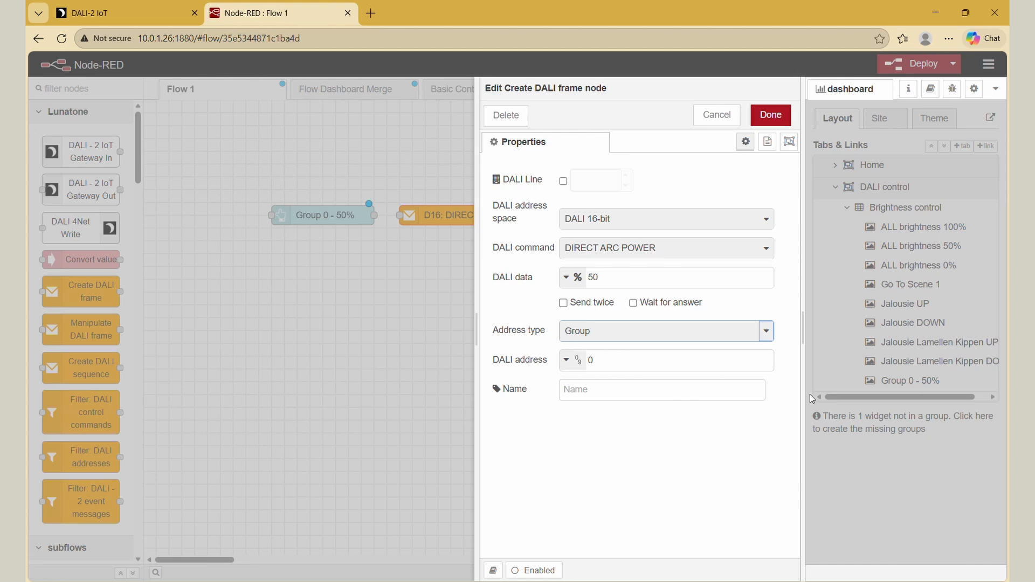
pyautogui.click(784, 116)
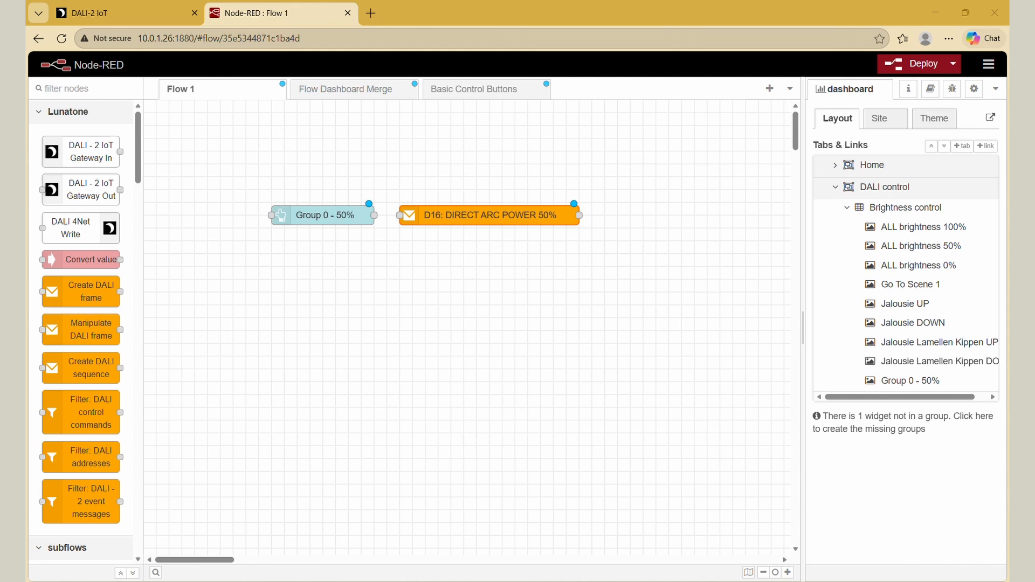
# - Place a DALI-2 IoT Gateway Out node after the frame node and start a new dali-iot-websocket-client config for its URL
pyautogui.moveTo(104, 193); pyautogui.dragTo(682, 215)
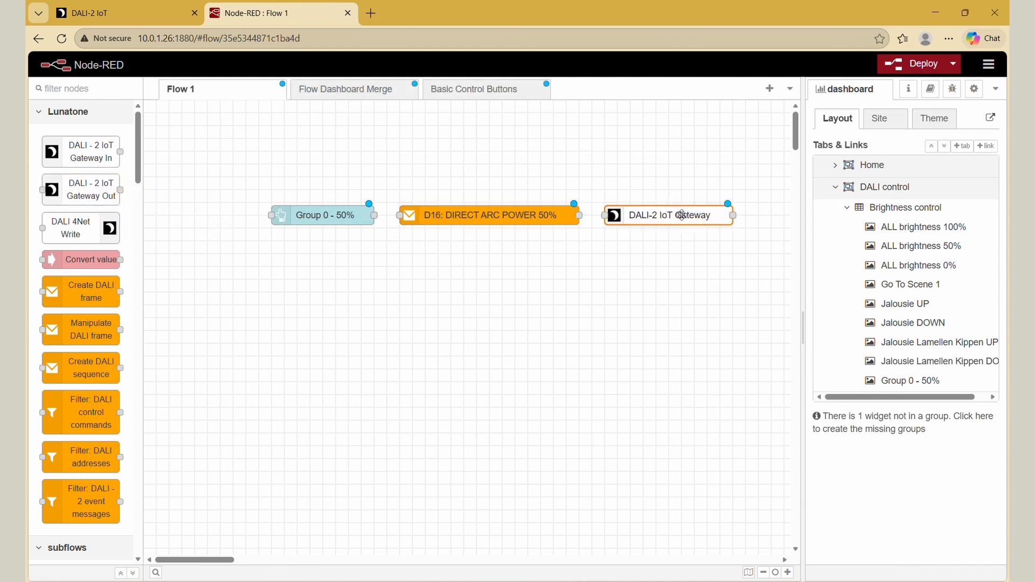
pyautogui.doubleClick(682, 215)
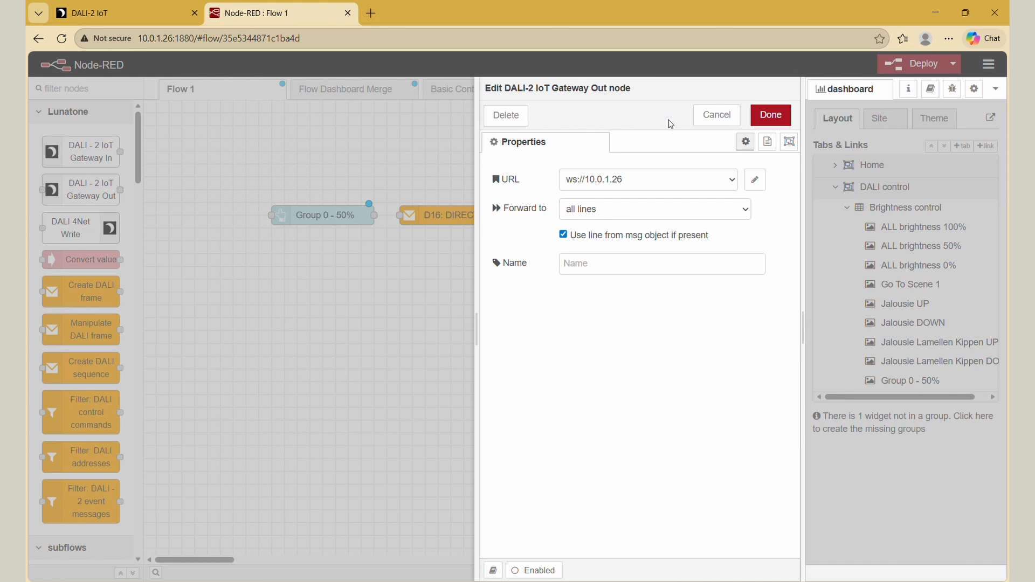
pyautogui.click(727, 181)
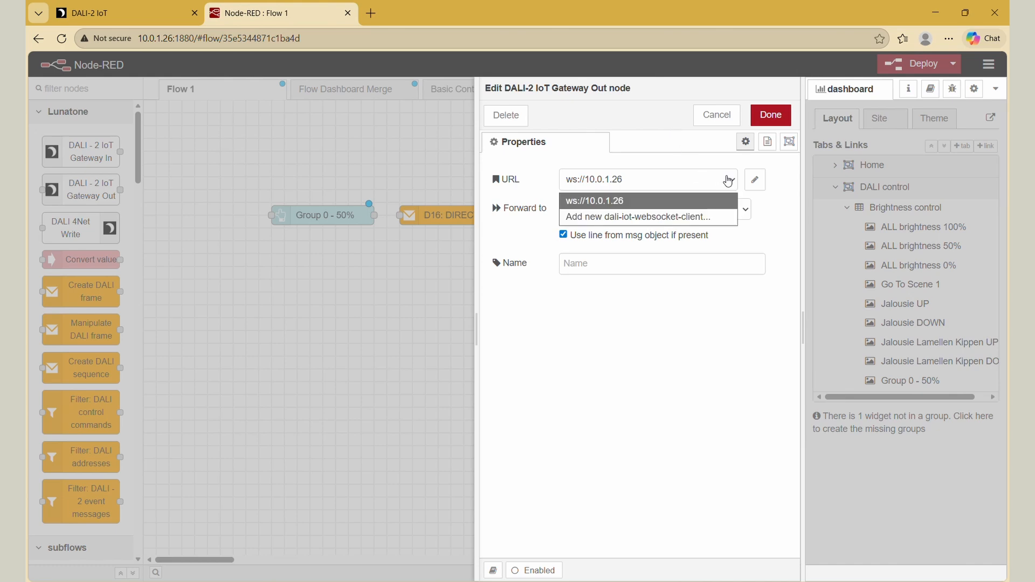
pyautogui.click(707, 217)
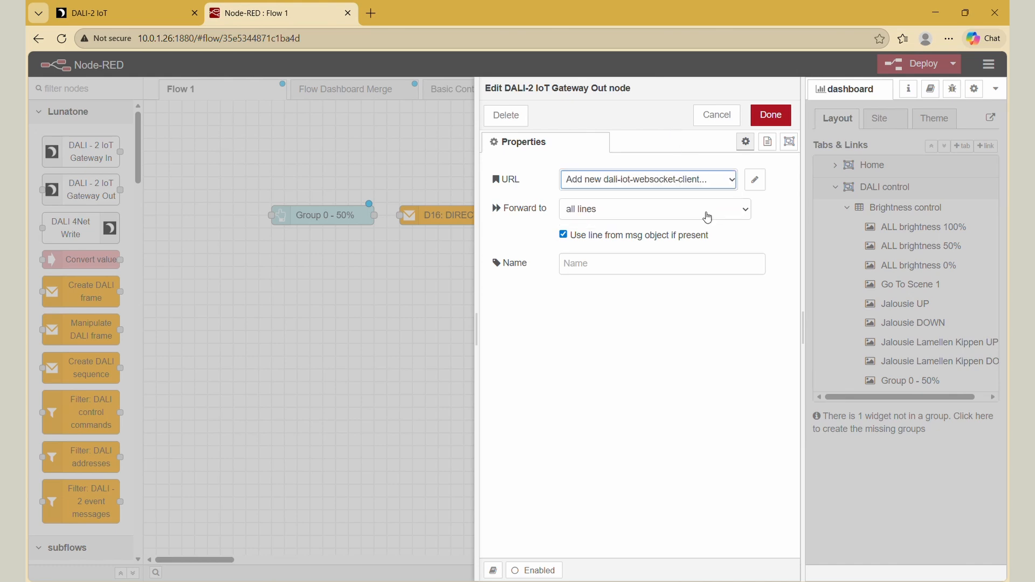
pyautogui.click(755, 184)
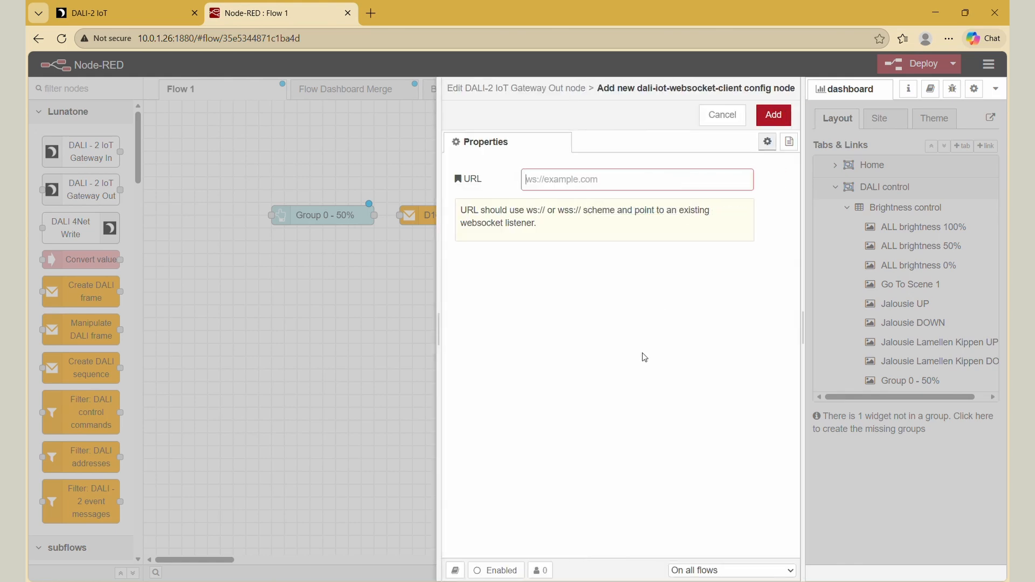
# - Add the websocket client config with the URL ws://10.0.1.26 and save the gateway node's properties
pyautogui.write('ws')
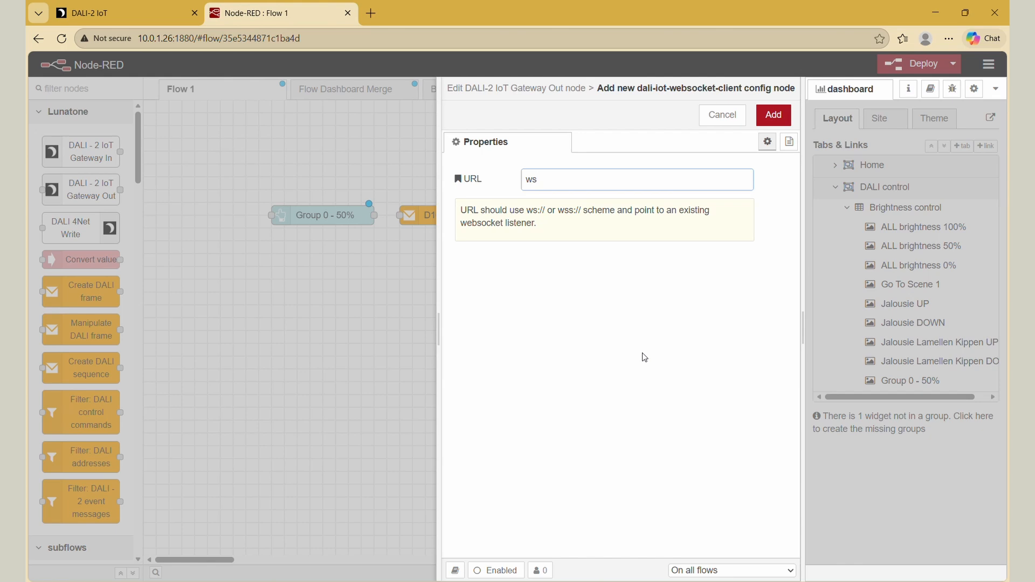
pyautogui.write('://10.0.1.26')
pyautogui.click(771, 118)
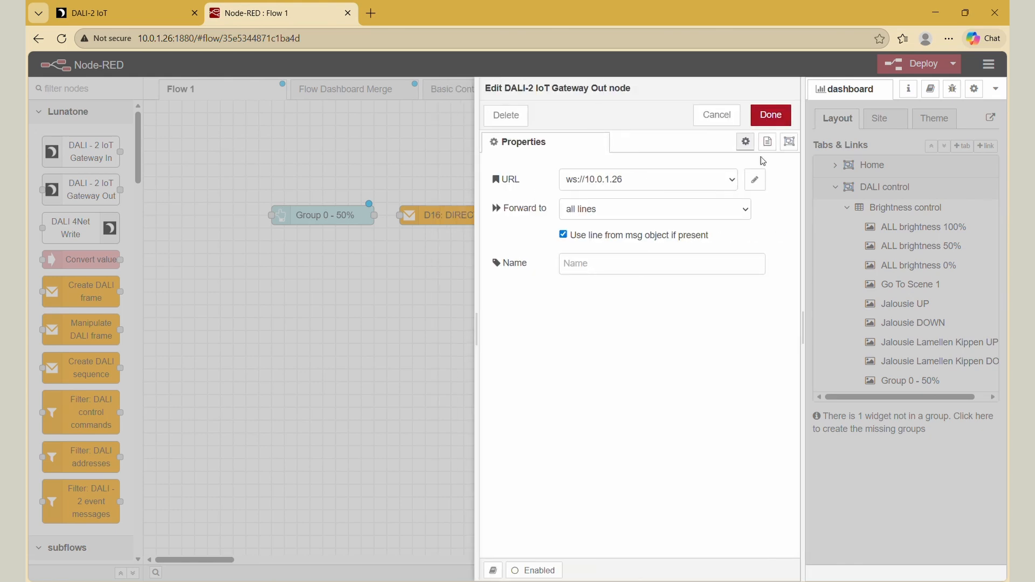
pyautogui.click(784, 112)
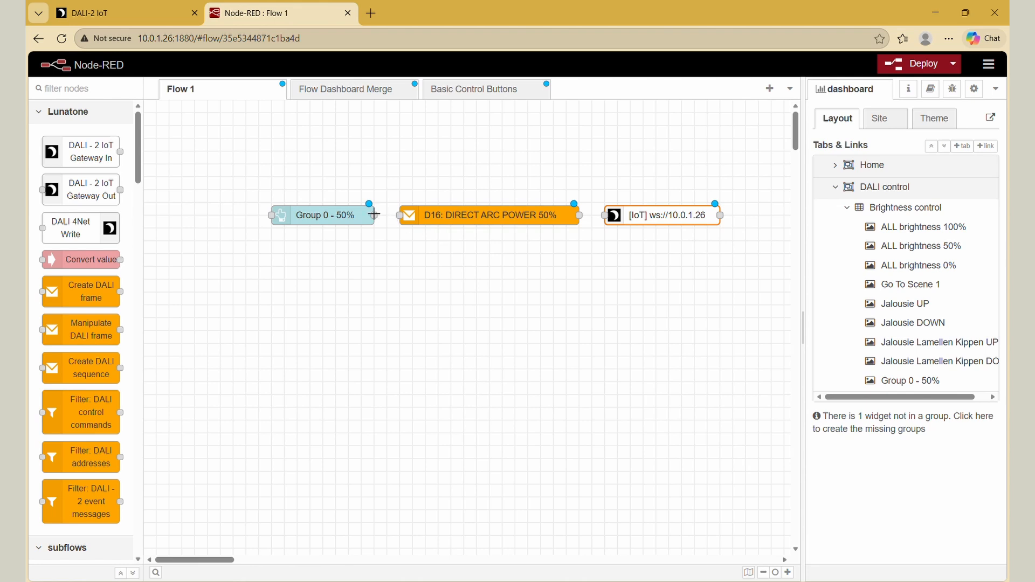
# - Wire the Group 0 - 50% button through the DALI frame node to the IoT gateway node and deploy the flows
pyautogui.moveTo(373, 215); pyautogui.dragTo(399, 215)
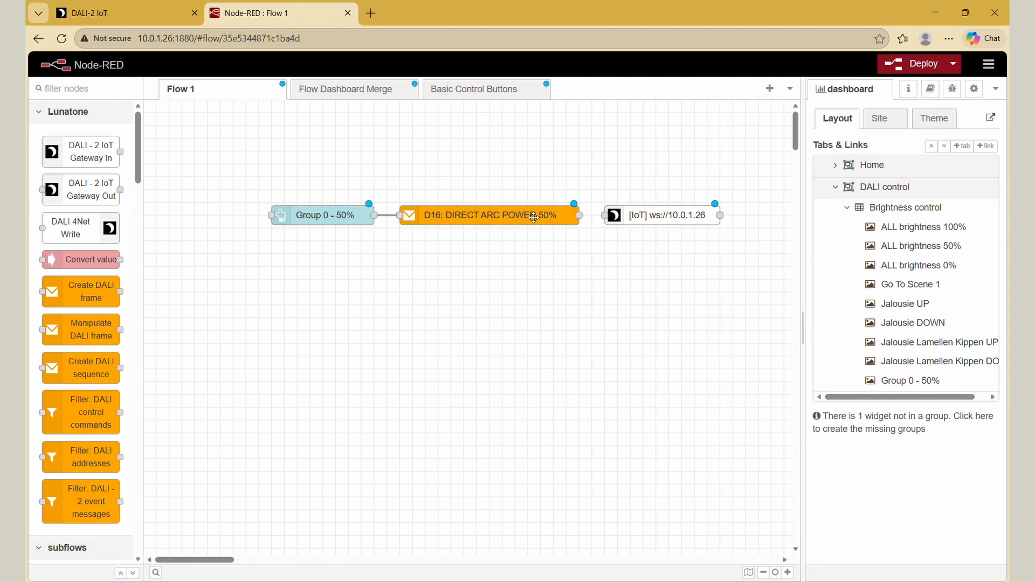
pyautogui.moveTo(581, 216); pyautogui.dragTo(604, 215)
pyautogui.click(900, 74)
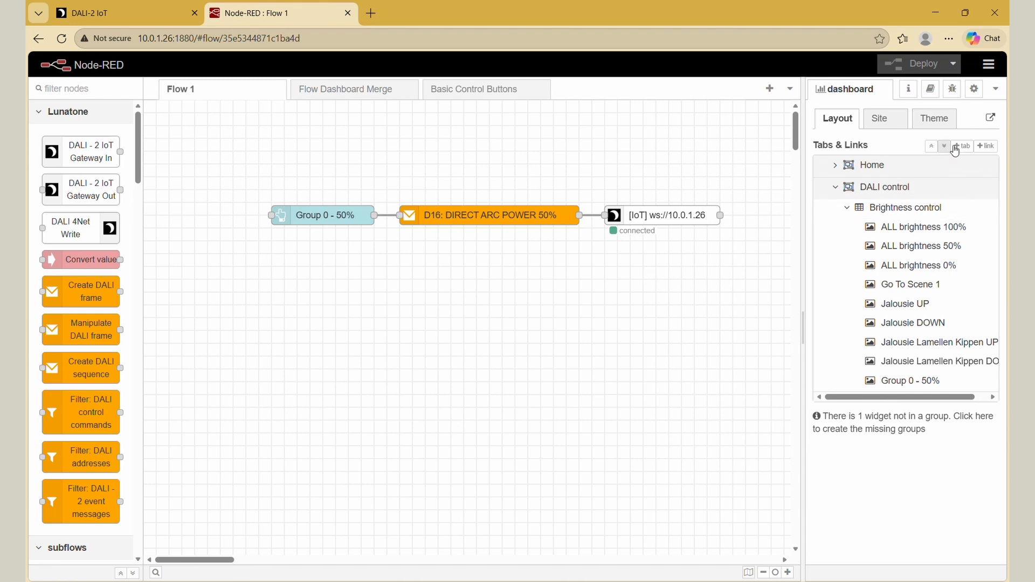
# - Open the Node-RED dashboard from the editor, and also load it directly at the address 10.0.1.26:1880/ui
pyautogui.click(991, 119)
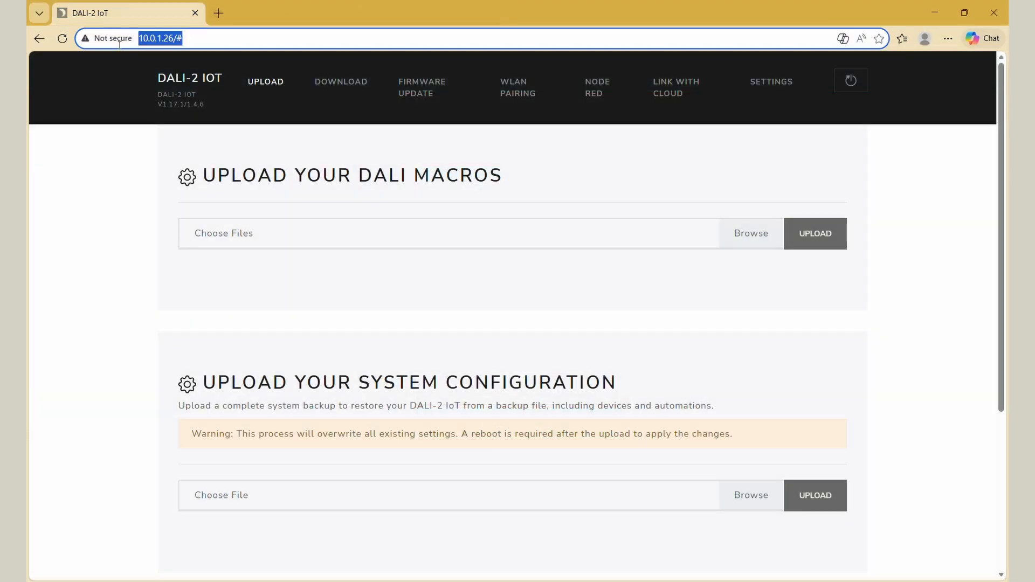
pyautogui.press('BackSpace')
pyautogui.write('1')
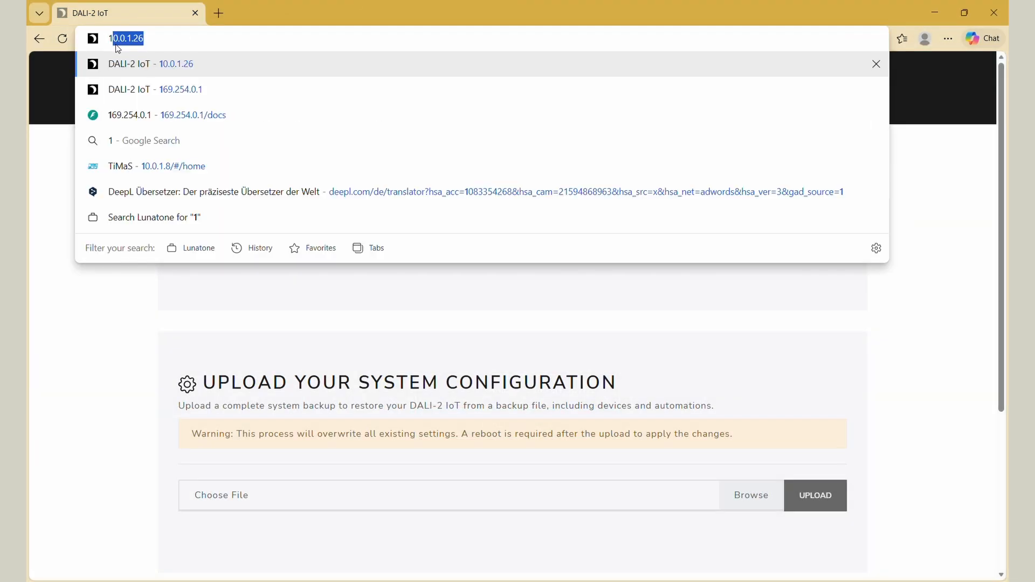
pyautogui.write('0.0.1.26')
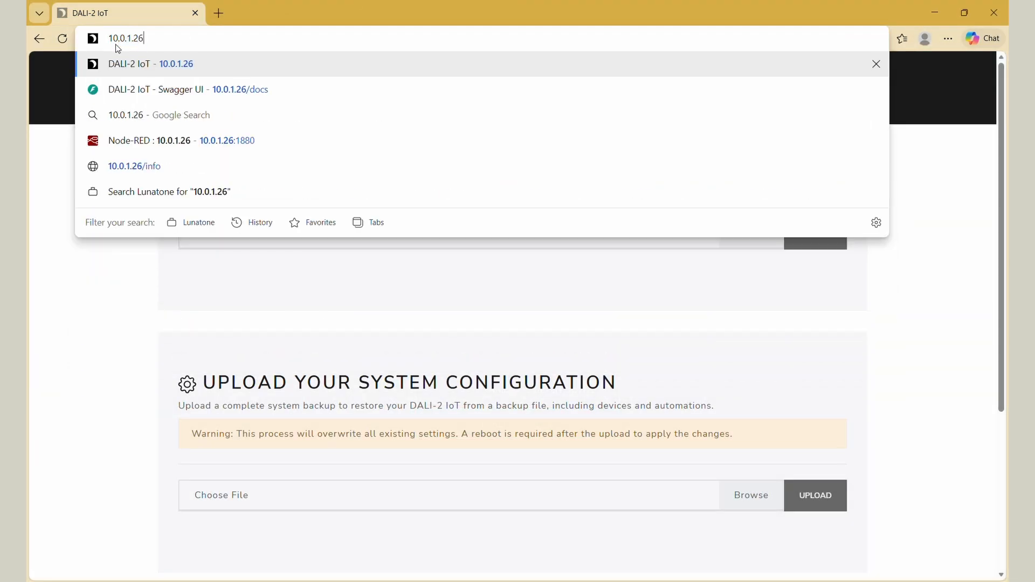
pyautogui.write(':1880/u')
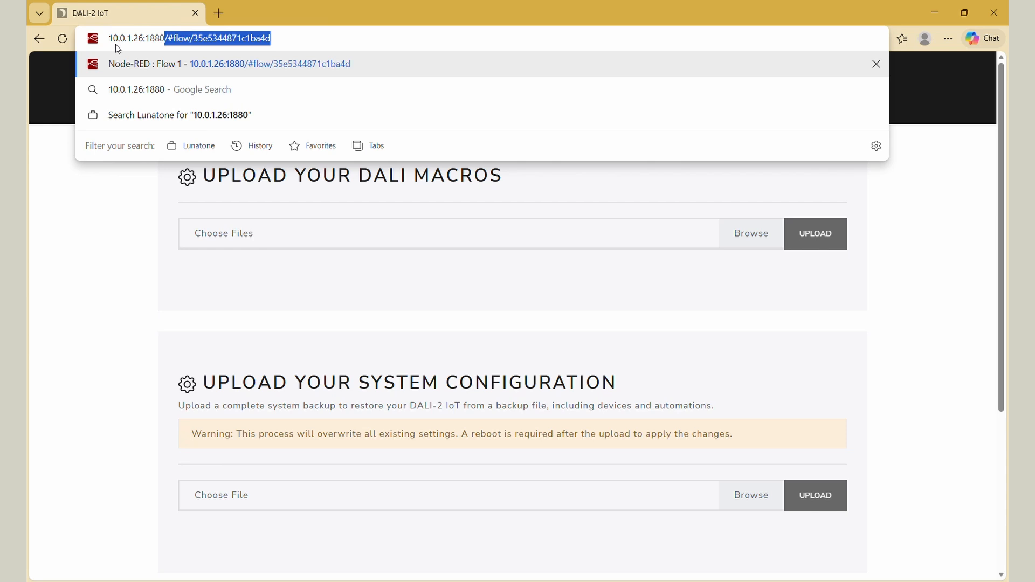
pyautogui.write('i')
pyautogui.press('Return')
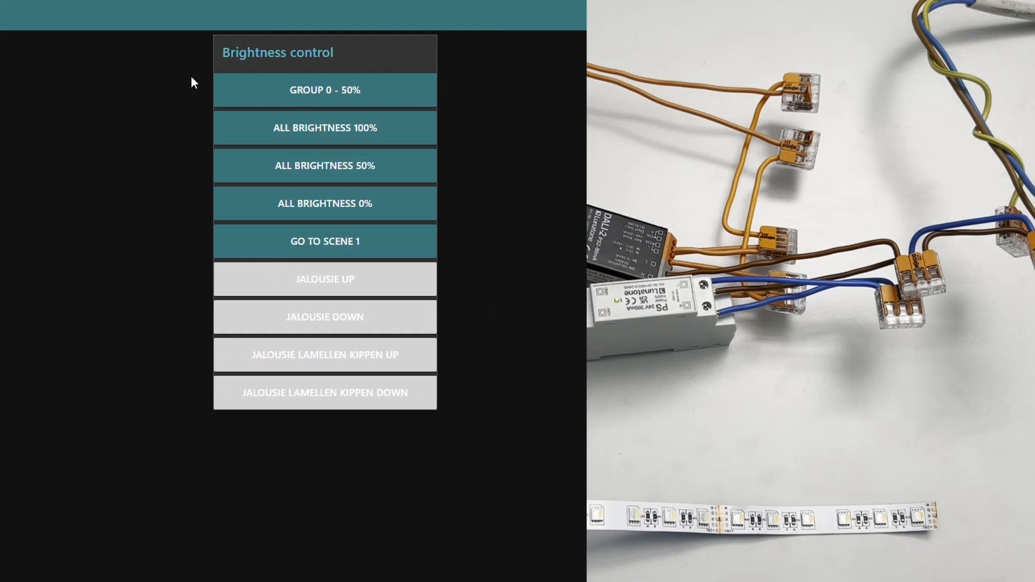
# - Test the dashboard by triggering Group 0 - 50%, ALL brightness 100% and ALL brightness 50%
pyautogui.click(280, 94)
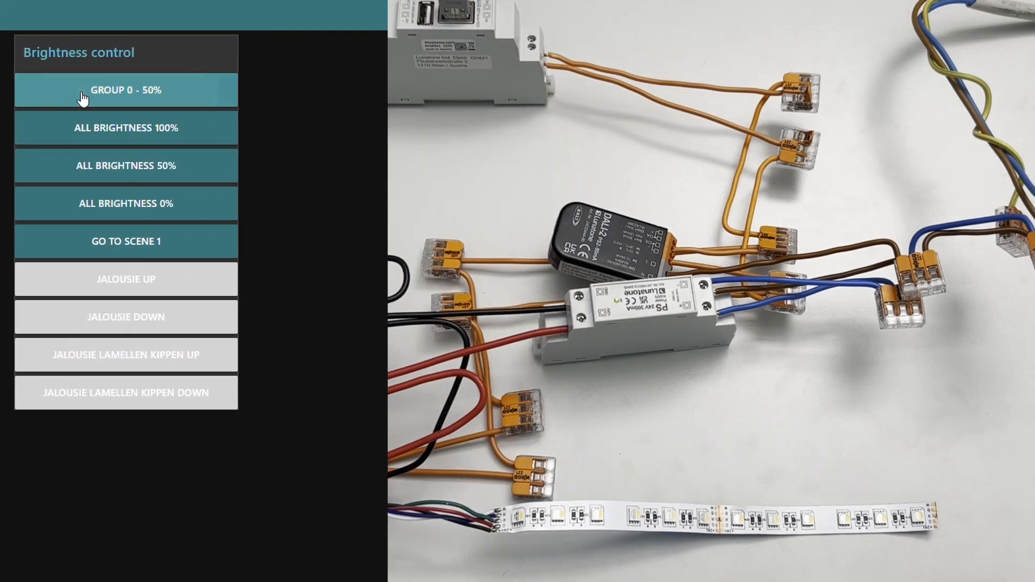
pyautogui.click(95, 133)
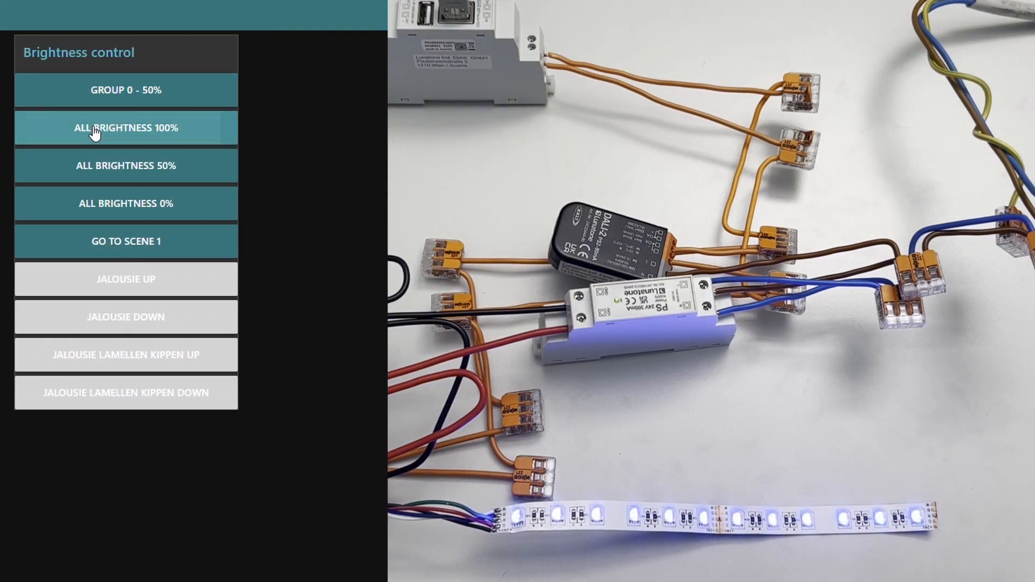
pyautogui.click(97, 170)
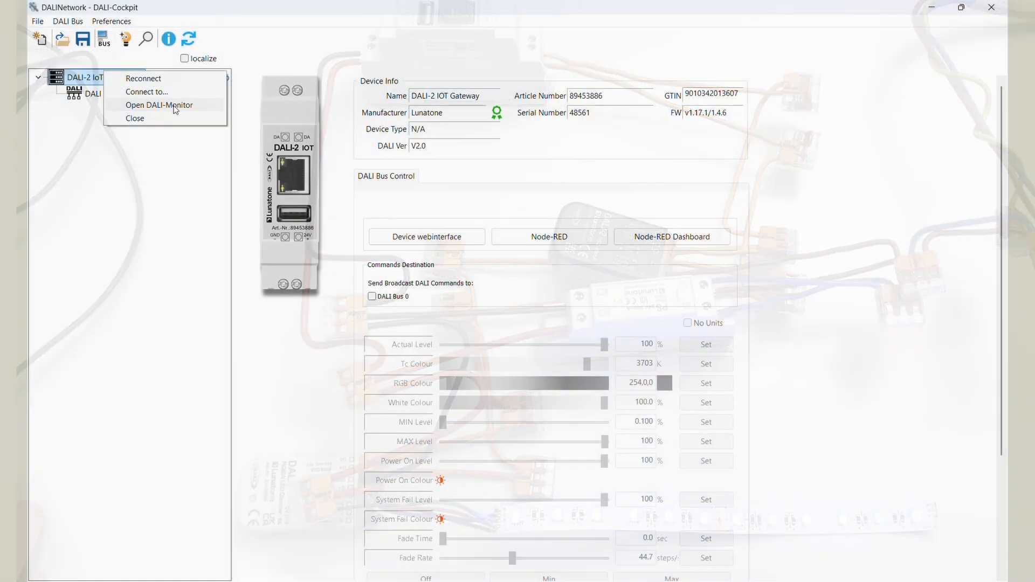
# - Switch to DALI-Cockpit and open the DALI-Monitor
pyautogui.click(175, 105)
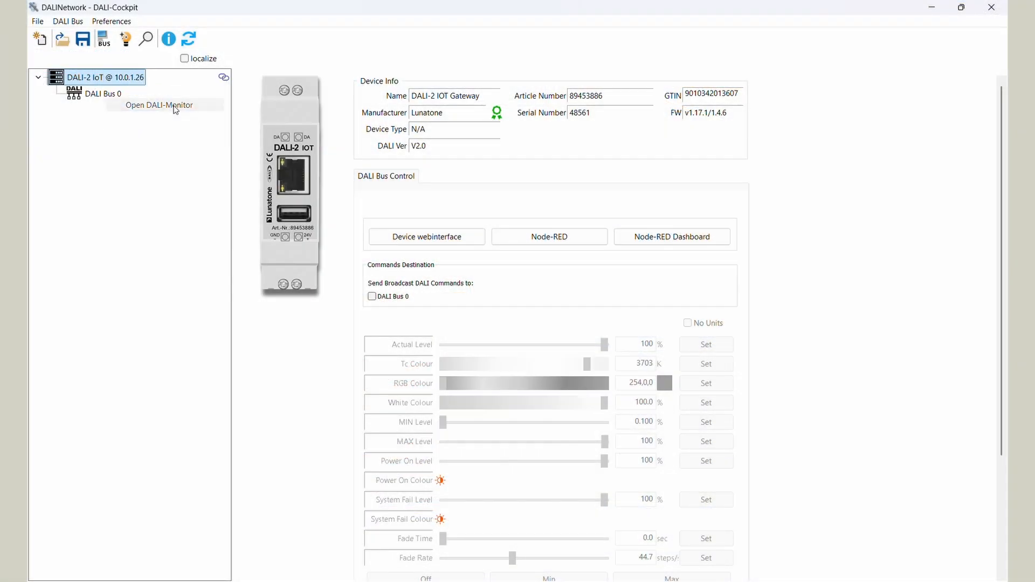
pyautogui.click(187, 42)
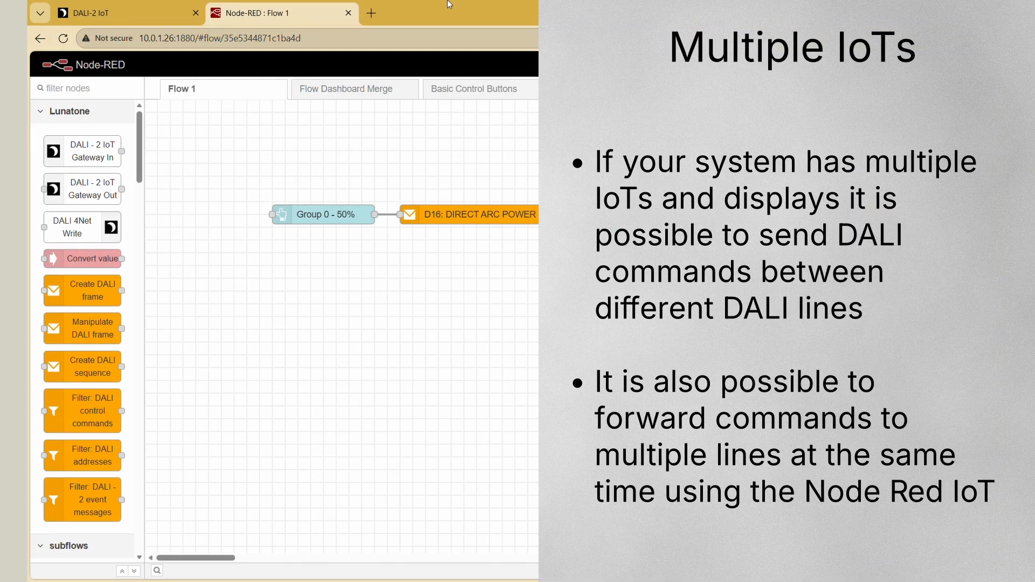
pyautogui.rightClick(360, 298)
pyautogui.moveTo(389, 327)
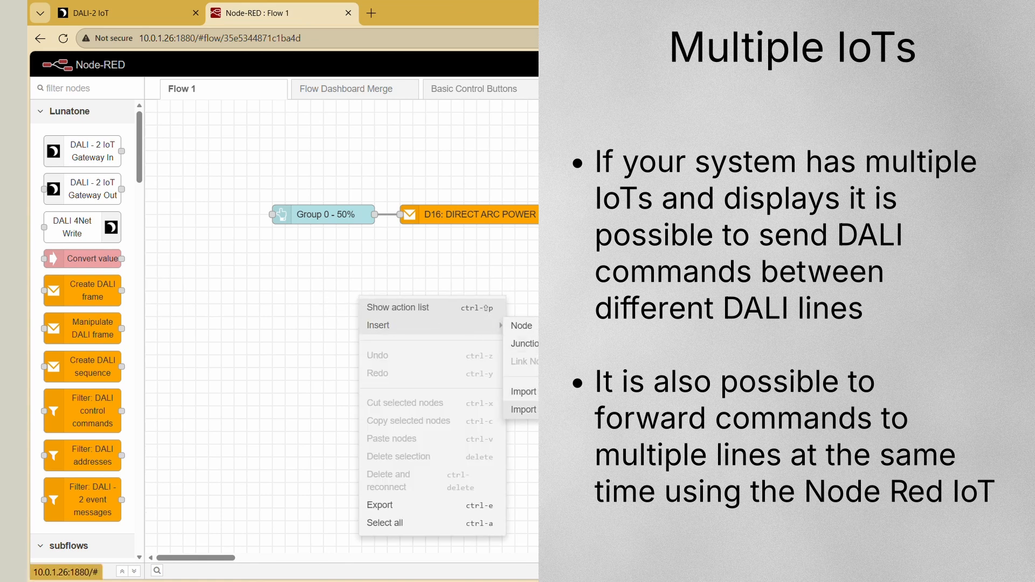
pyautogui.click(522, 409)
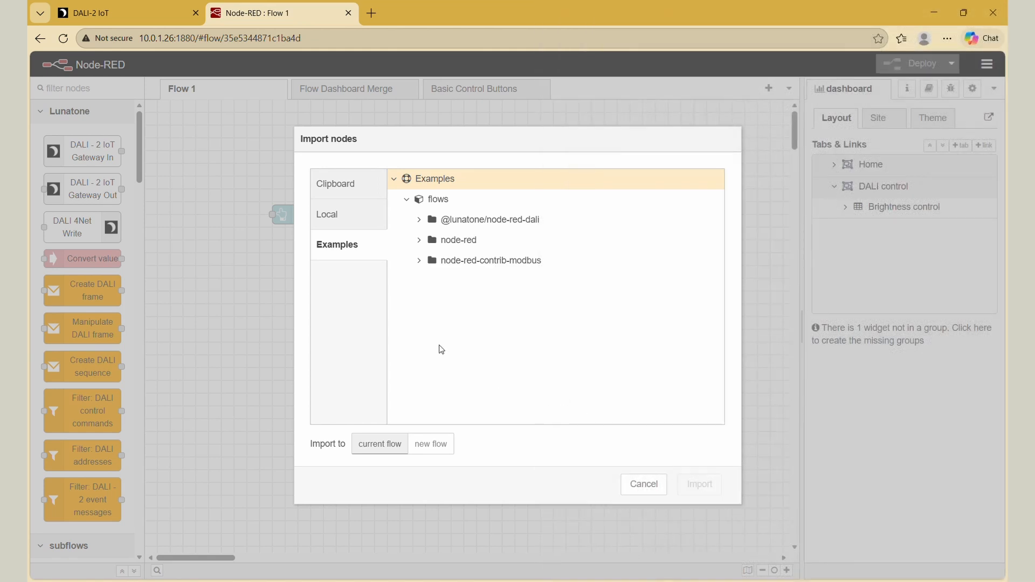
pyautogui.click(422, 220)
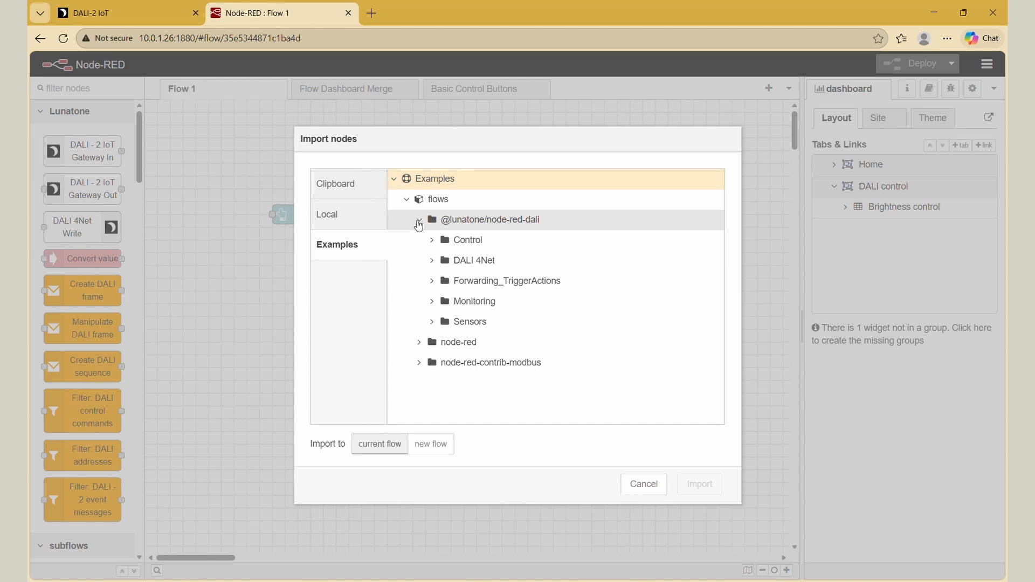
pyautogui.click(433, 282)
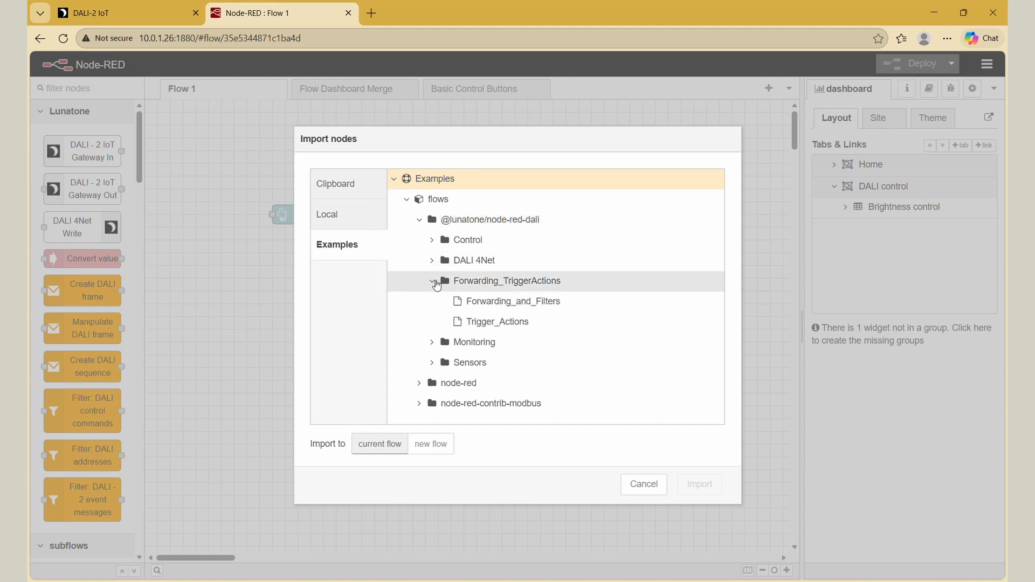
pyautogui.click(554, 307)
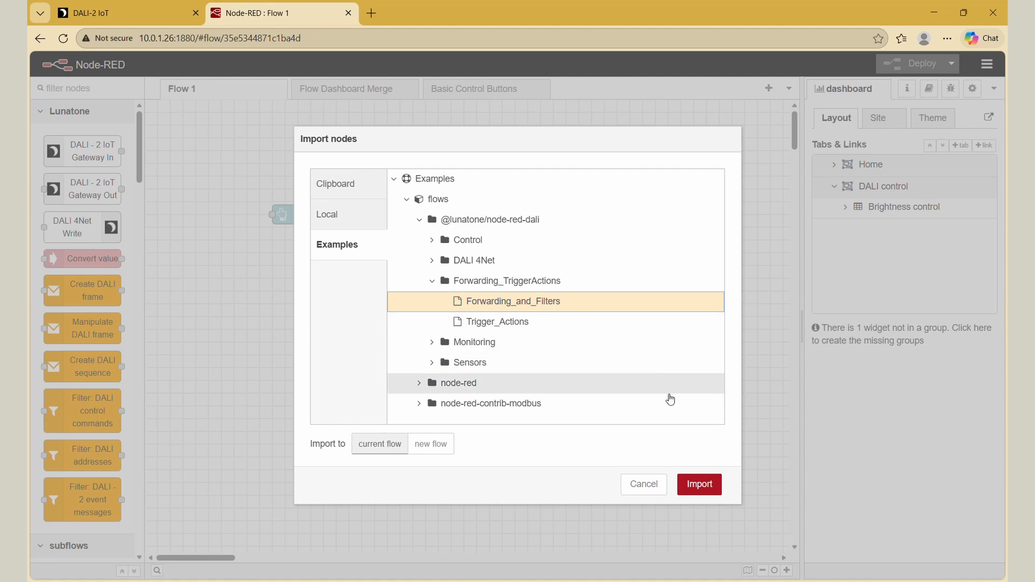
pyautogui.click(695, 475)
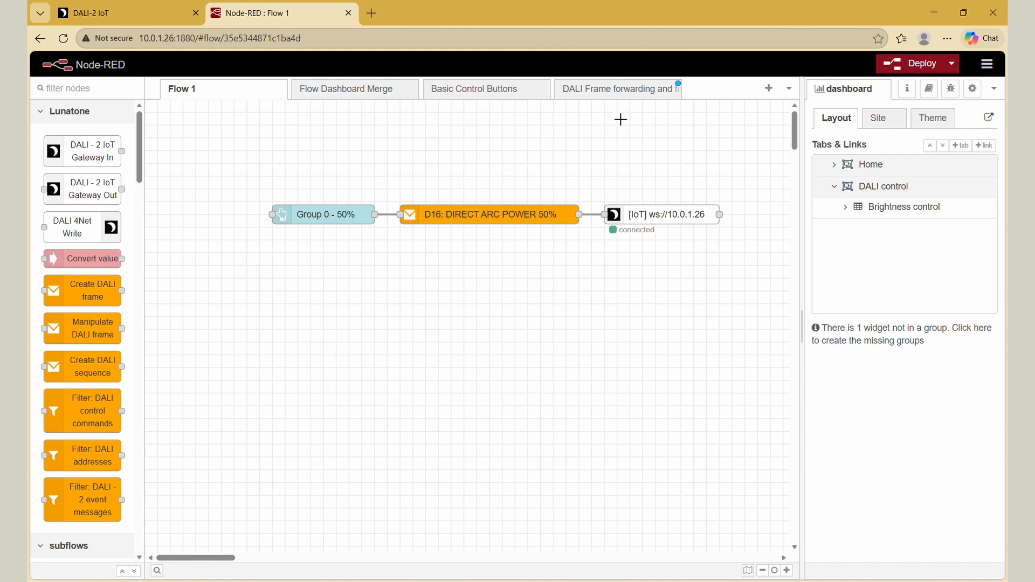
pyautogui.click(623, 97)
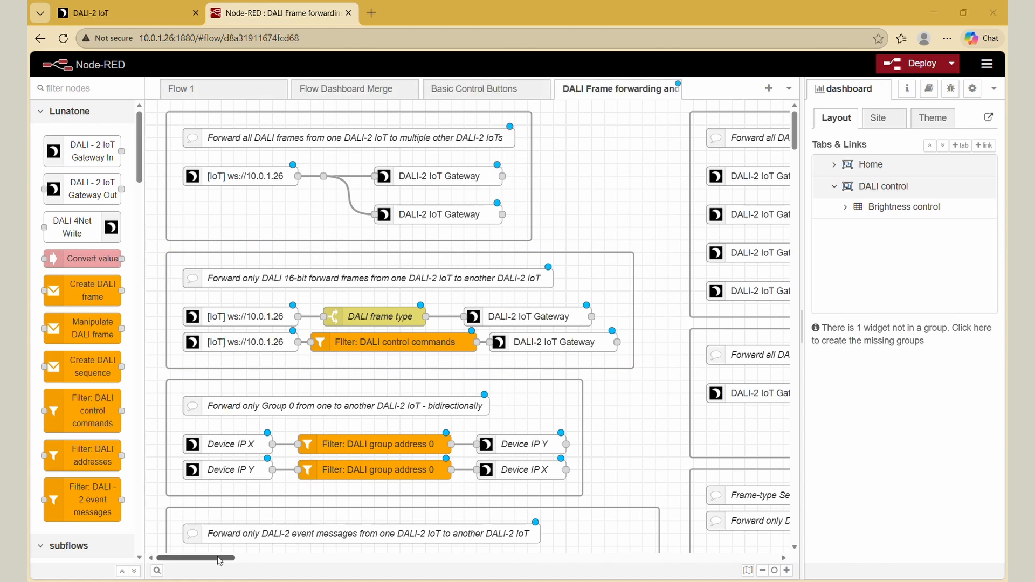
# - Add a new flow and copy the "Forward only Group 0 from one to another DALI-2 IoT - bidirectionally" group into it
pyautogui.moveTo(218, 558); pyautogui.dragTo(271, 558)
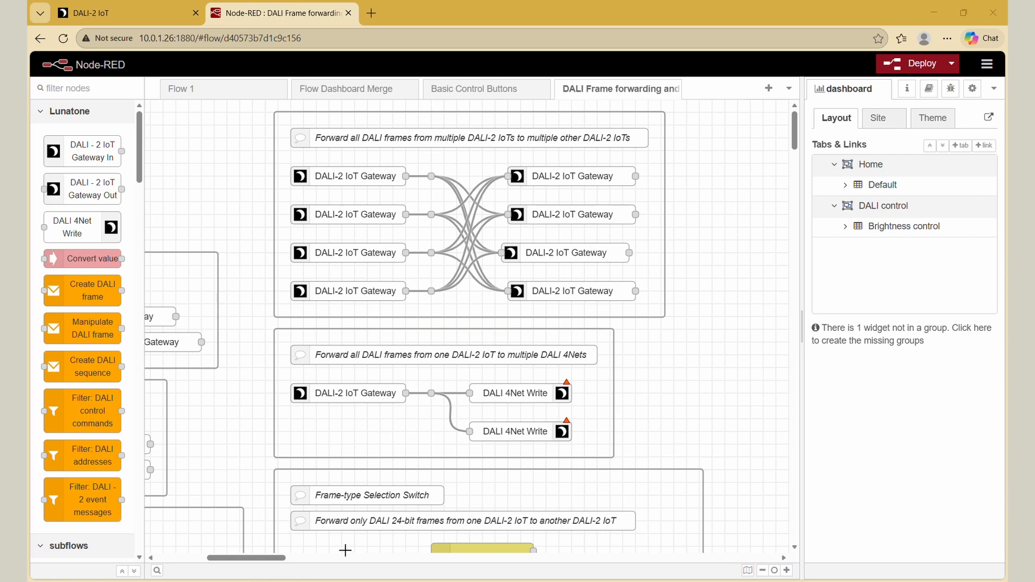
pyautogui.moveTo(259, 559); pyautogui.dragTo(207, 562)
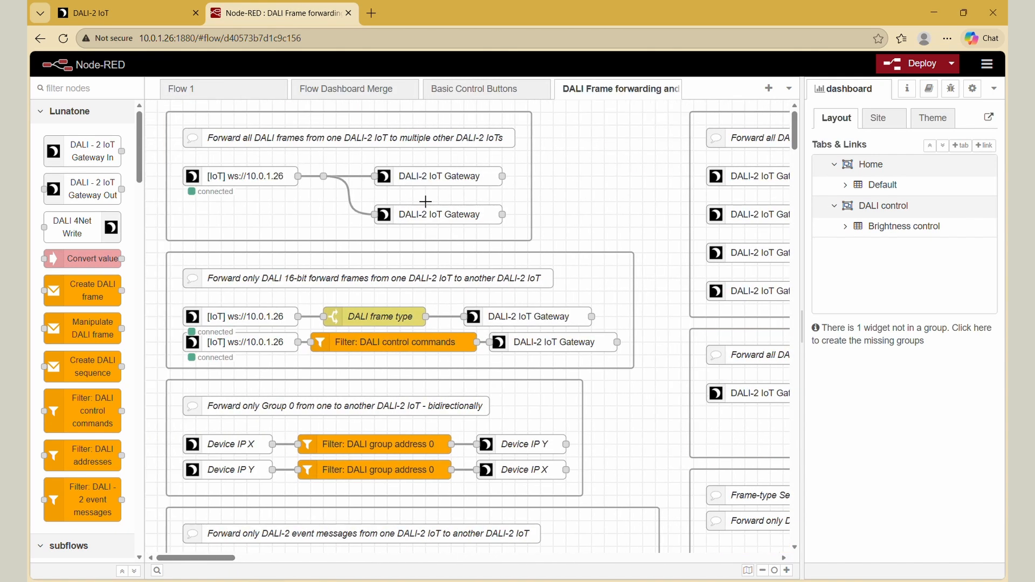
pyautogui.click(453, 398)
pyautogui.click(158, 415)
pyautogui.click(769, 89)
pyautogui.click(598, 90)
pyautogui.click(536, 380)
pyautogui.hotkey('ctrl', 'c')
pyautogui.click(649, 90)
pyautogui.hotkey('ctrl', 'v')
pyautogui.click(336, 202)
pyautogui.click(520, 203)
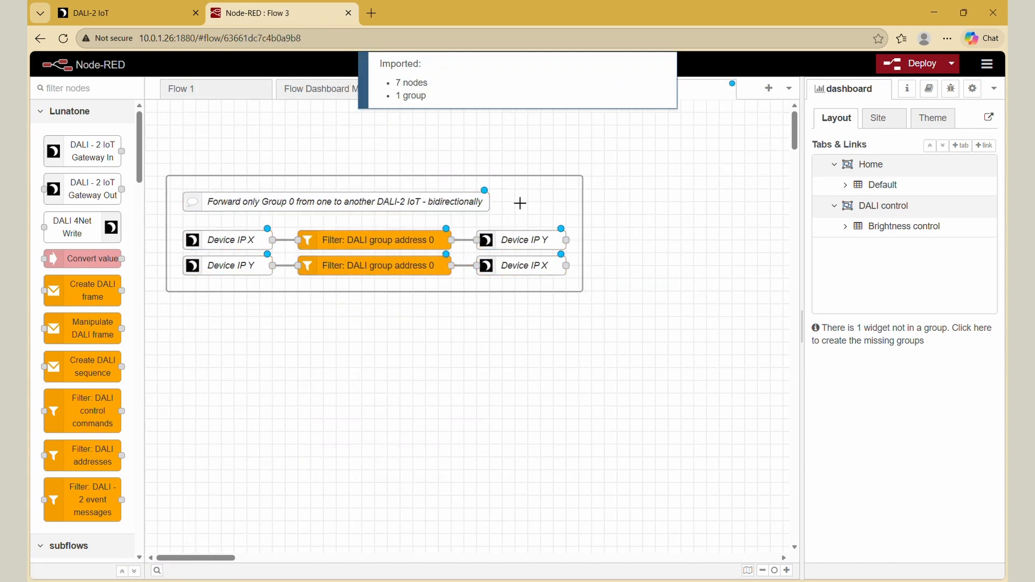
# - Copy the "Forward all DALI frames from multiple DALI-2 IoTs to multiple other DALI-2 IoTs" group into Flow 3 below the Group 0 example
pyautogui.click(600, 90)
pyautogui.click(689, 192)
pyautogui.hotkey('ctrl', 'c')
pyautogui.click(650, 89)
pyautogui.hotkey('ctrl', 'v')
pyautogui.click(240, 380)
pyautogui.click(291, 180)
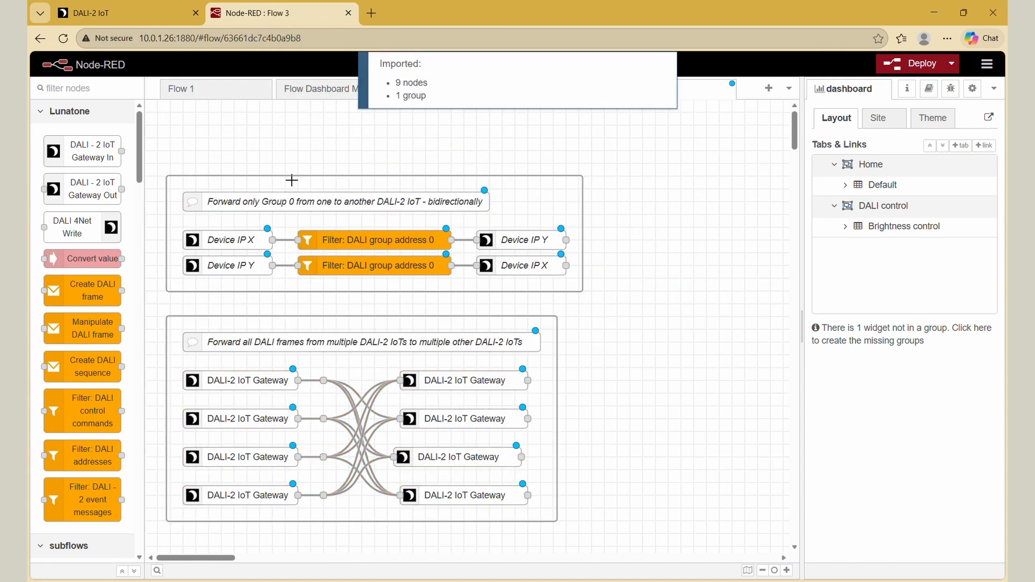
# - Duplicate the four source DALI-2 IoT Gateway nodes and place the copies below the multiple-IoT forwarding group
pyautogui.scroll(-2, 292, 181)
pyautogui.moveTo(176, 281); pyautogui.dragTo(272, 434)
pyautogui.hotkey('ctrl', 'c')
pyautogui.hotkey('ctrl', 'v')
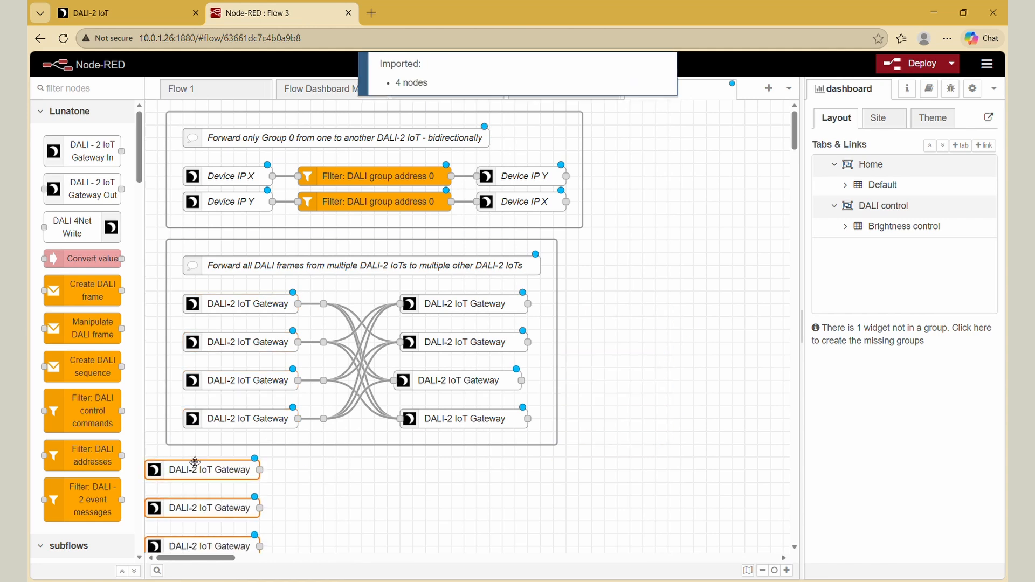
pyautogui.scroll(-1, 194, 462)
pyautogui.click(232, 411)
# - Copy the Filter: DALI group address 0 node and place it beside the duplicated source gateways
pyautogui.scroll(1, 323, 291)
pyautogui.click(402, 184)
pyautogui.hotkey('ctrl', 'c')
pyautogui.scroll(-1, 385, 404)
pyautogui.hotkey('ctrl', 'v')
pyautogui.click(406, 479)
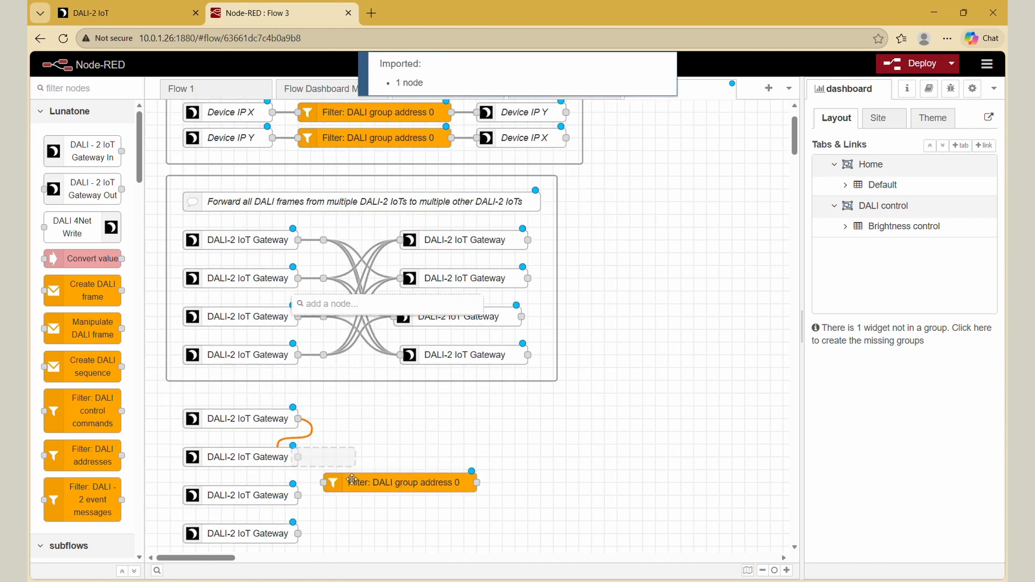
# - Shift the copied group address filter away from the gateways and wire all four source gateways to it through a junction
pyautogui.click(354, 386)
pyautogui.moveTo(354, 481); pyautogui.dragTo(392, 481)
pyautogui.moveTo(324, 457); pyautogui.dragTo(335, 483)
pyautogui.moveTo(298, 457); pyautogui.dragTo(335, 483)
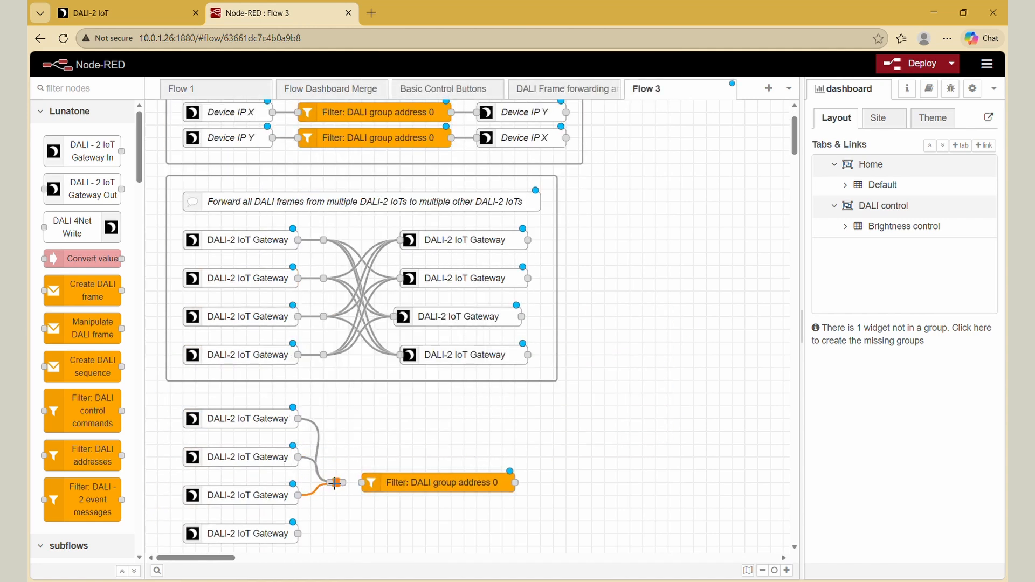
pyautogui.moveTo(298, 534); pyautogui.dragTo(362, 483)
# - Duplicate the four receiving DALI-2 IoT Gateway nodes, place them beyond the group address filter, and wire the filter output to them
pyautogui.moveTo(436, 225); pyautogui.dragTo(508, 365)
pyautogui.hotkey('ctrl', 'c')
pyautogui.hotkey('ctrl', 'v')
pyautogui.click(627, 459)
pyautogui.moveTo(622, 495); pyautogui.dragTo(630, 495)
pyautogui.scroll(-1, 530, 468)
pyautogui.moveTo(566, 355); pyautogui.dragTo(532, 419)
pyautogui.click(536, 460)
pyautogui.moveTo(566, 470); pyautogui.dragTo(526, 419)
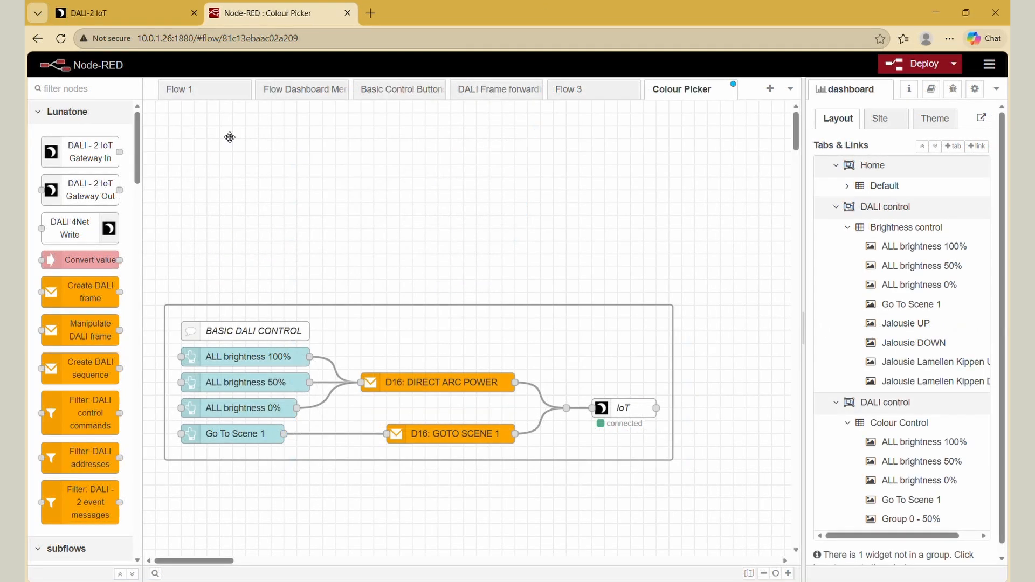
# - Paste the COLOUR PICKER group above BASIC DALI CONTROL in the Colour Picker flow and deploy despite the incompletely configured nodes
pyautogui.hotkey('ctrl', 'v')
pyautogui.click(247, 145)
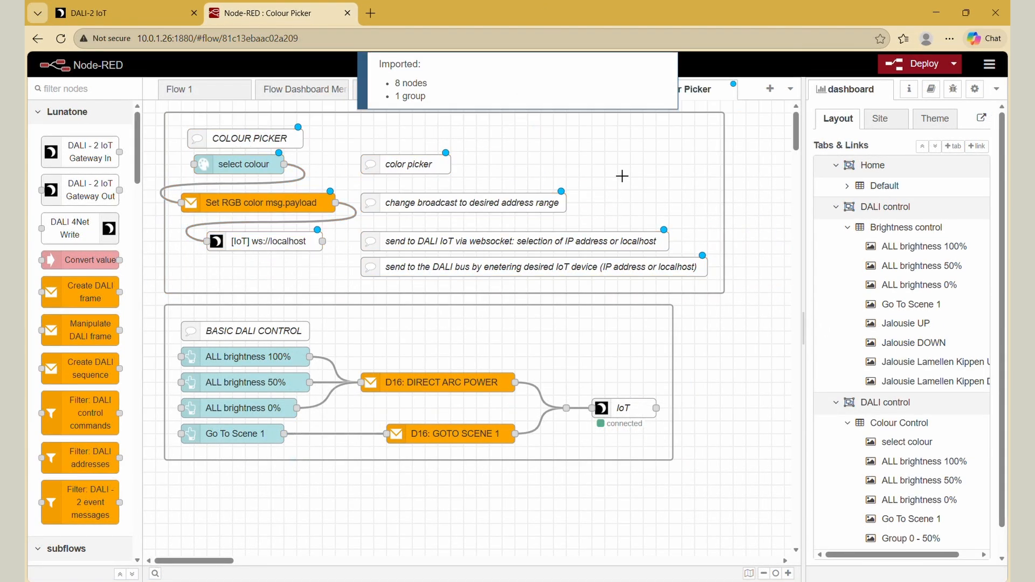
pyautogui.click(912, 63)
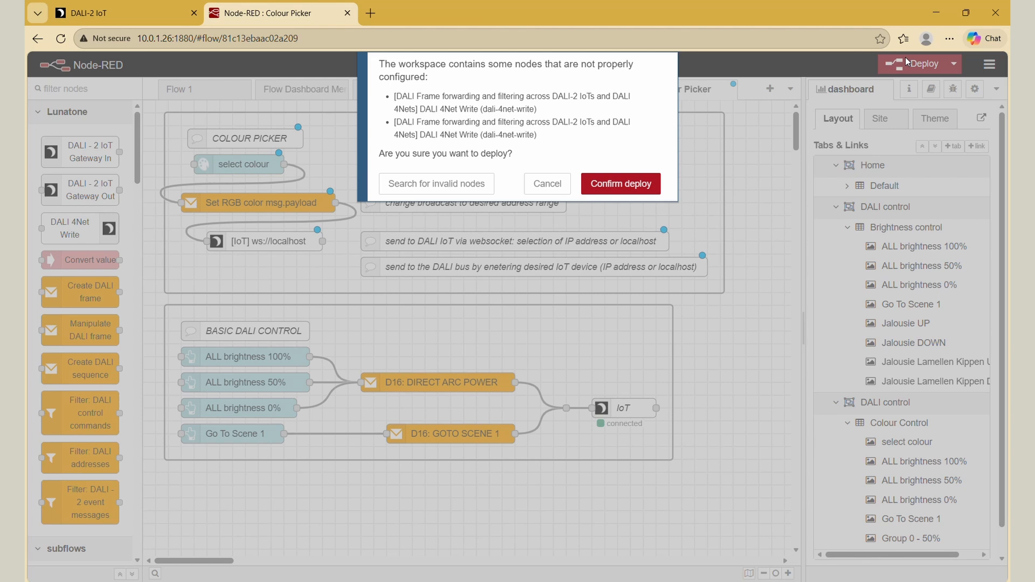
pyautogui.click(595, 184)
# - Open the dashboard and test it by picking colours including rgb(200, 43, 43) and rgb(20, 66, 158) and triggering ALL brightness 100%
pyautogui.click(982, 118)
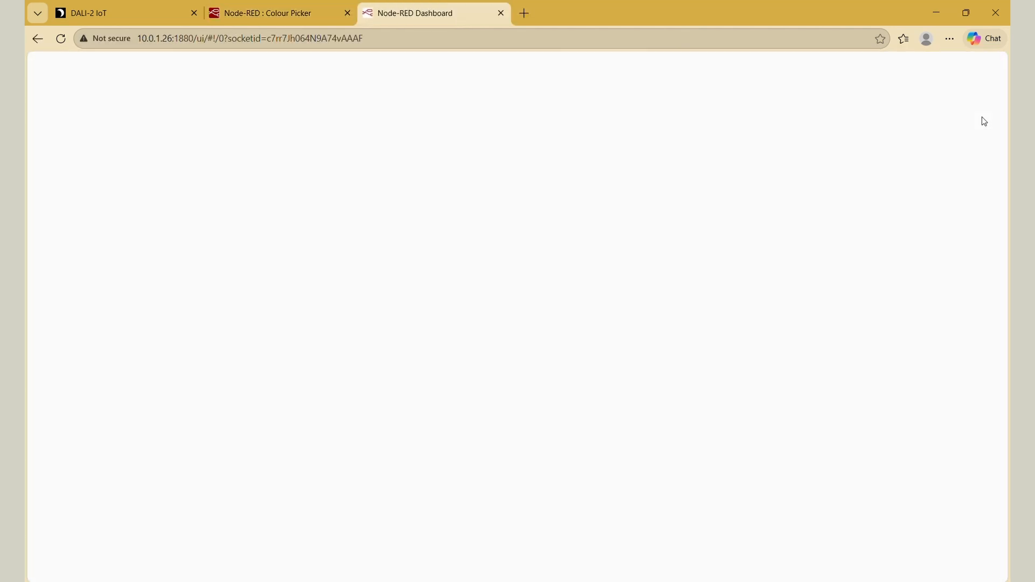
pyautogui.click(612, 178)
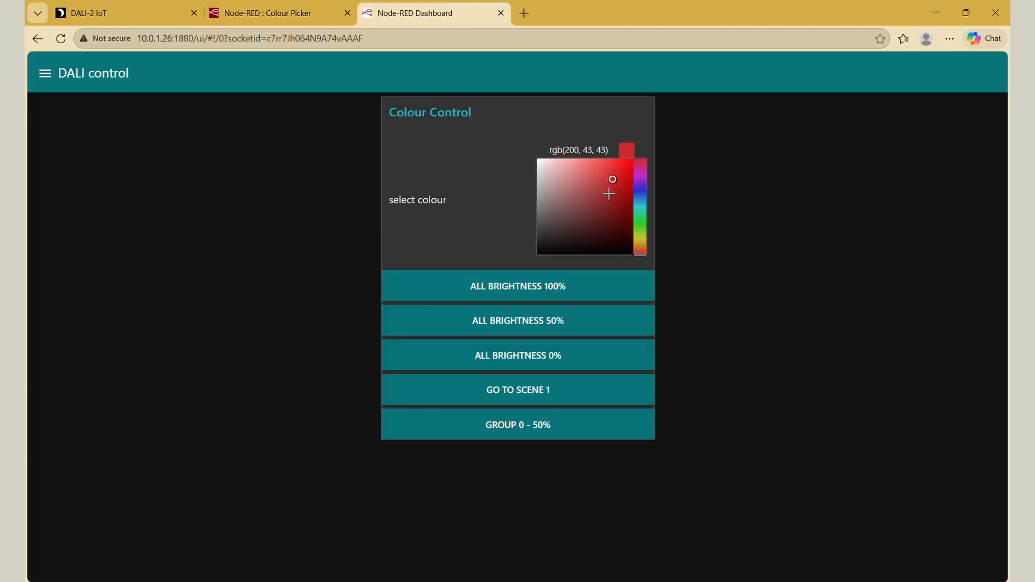
pyautogui.click(562, 204)
pyautogui.click(621, 195)
pyautogui.click(640, 204)
pyautogui.click(640, 196)
pyautogui.click(537, 295)
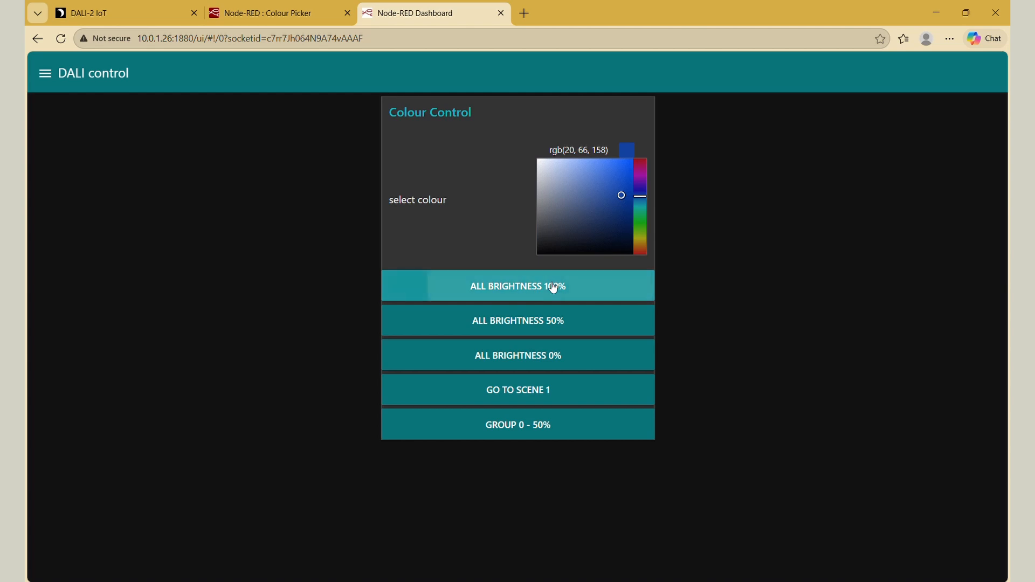